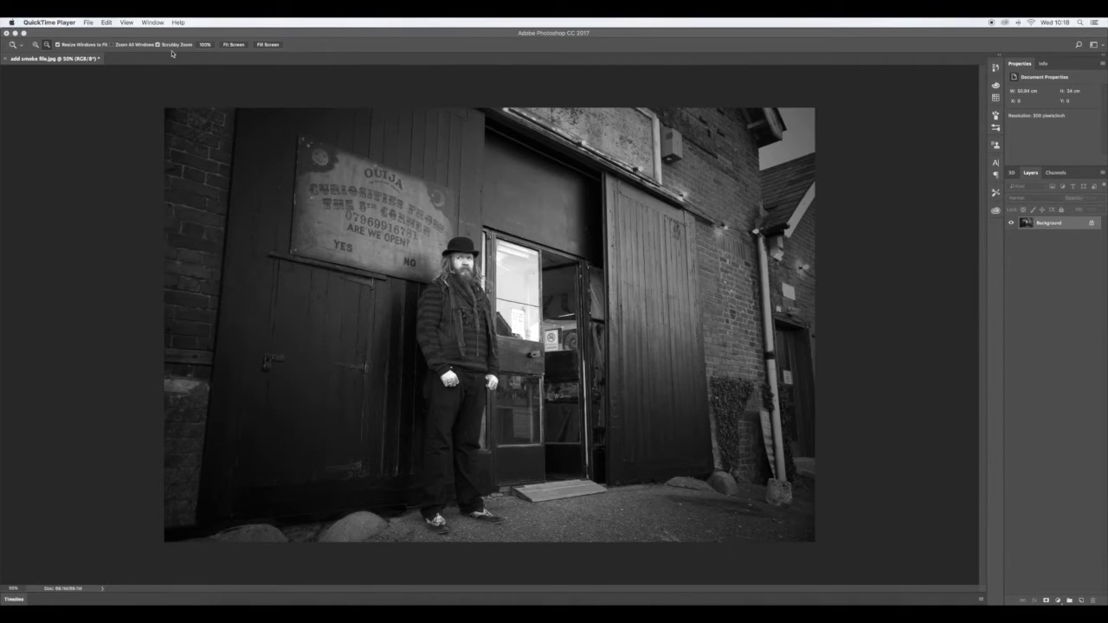
# Create a new RGB document of 2560 × 1440 pixels with a white background
pyautogui.click(87, 35)
pyautogui.click(79, 22)
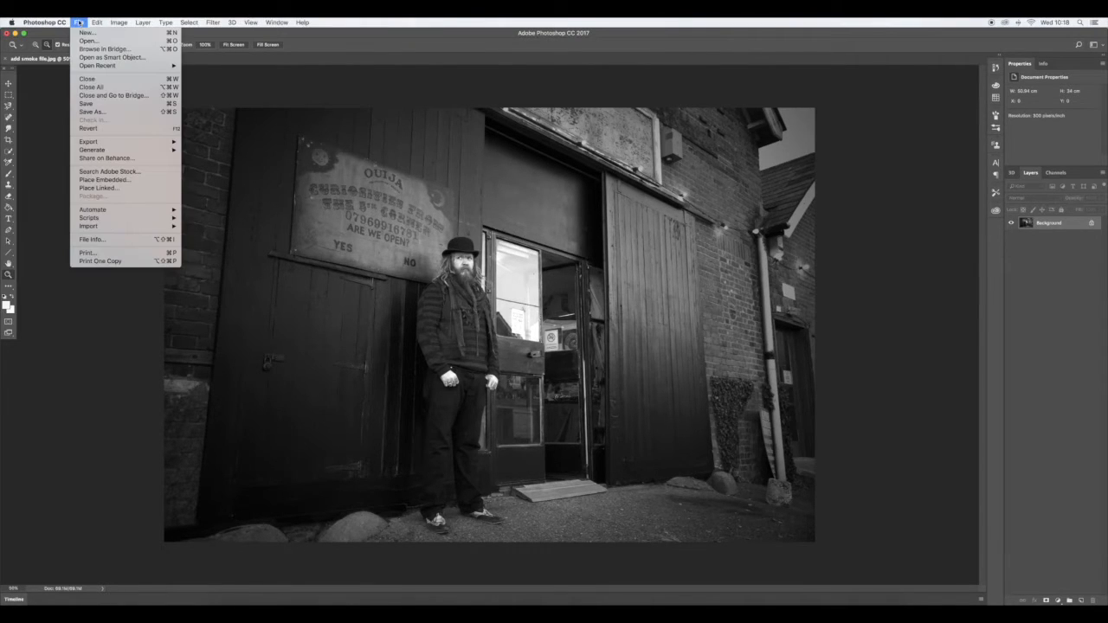
pyautogui.click(86, 33)
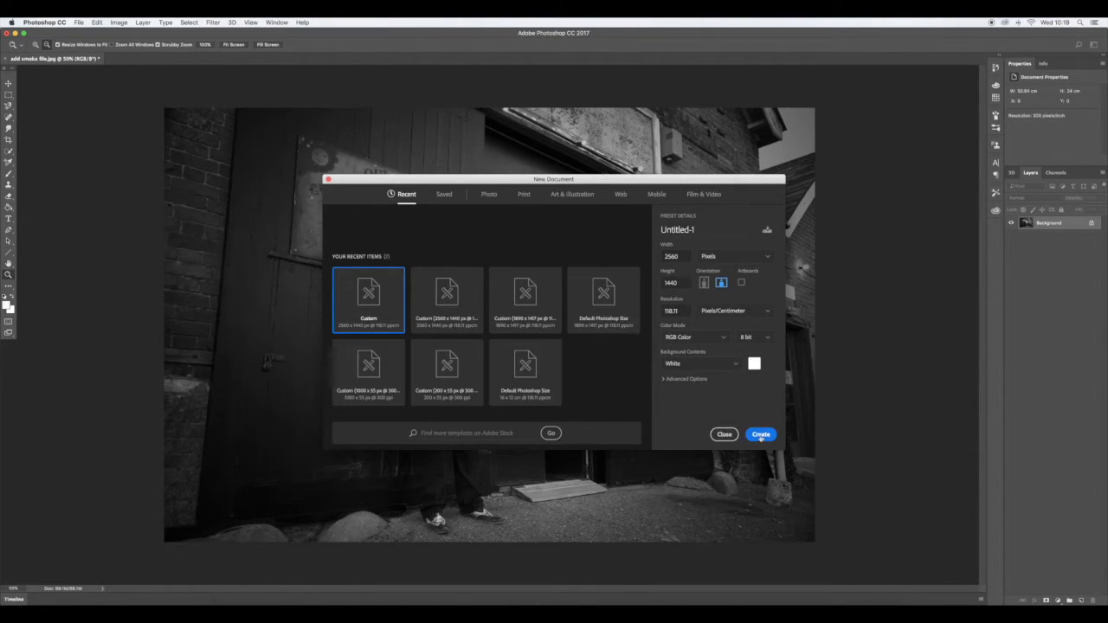
pyautogui.click(761, 435)
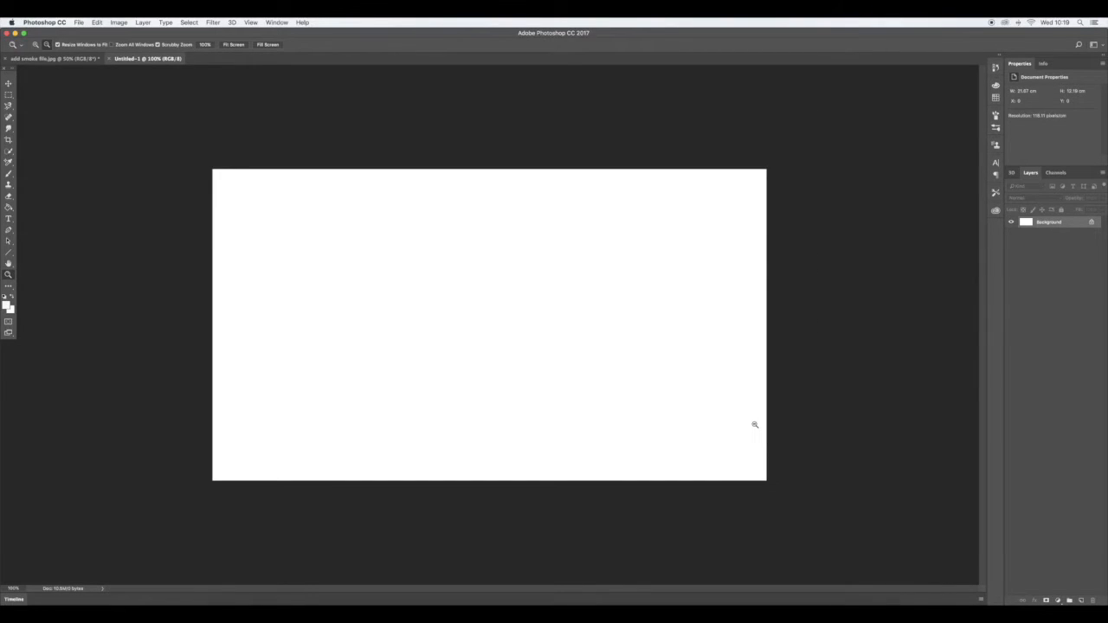
# Fill the blank document's background with the Clouds render filter
pyautogui.click(214, 22)
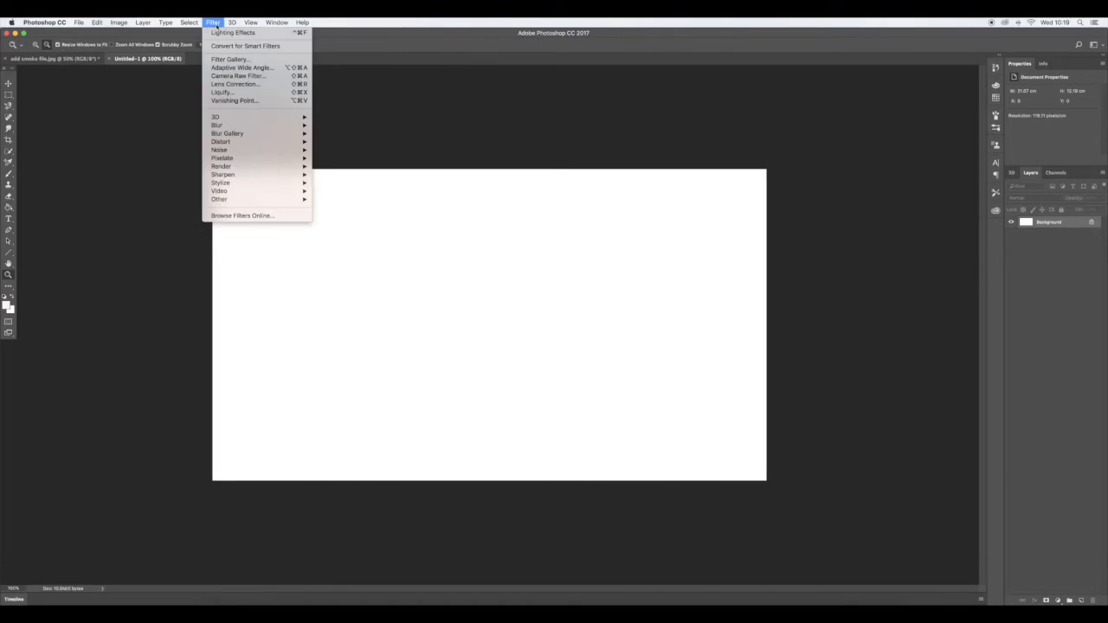
pyautogui.moveTo(245, 167)
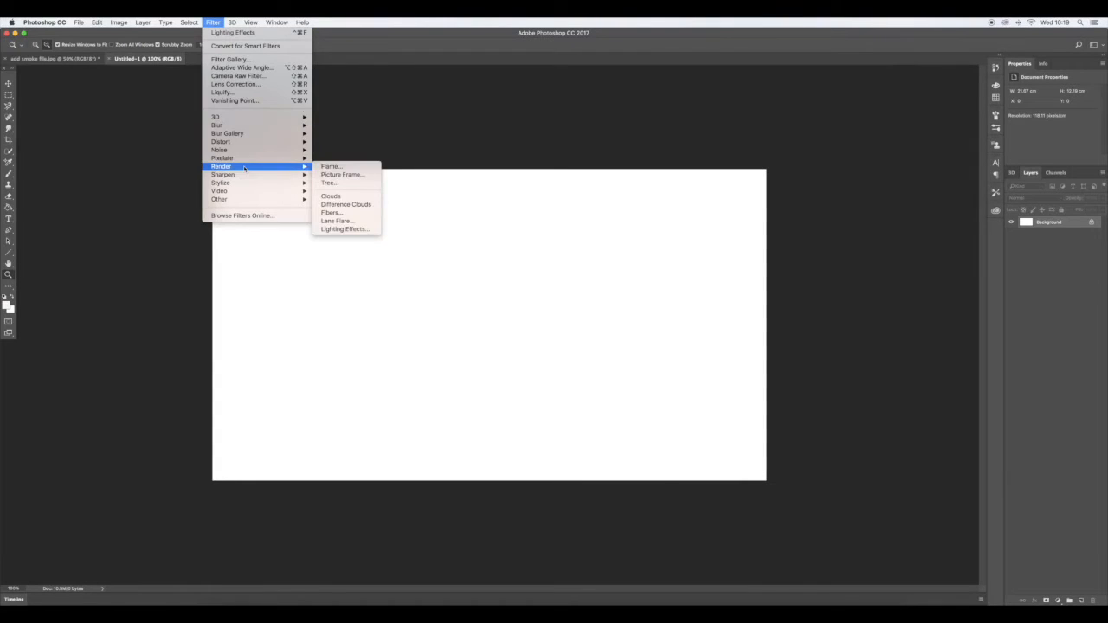
pyautogui.click(332, 198)
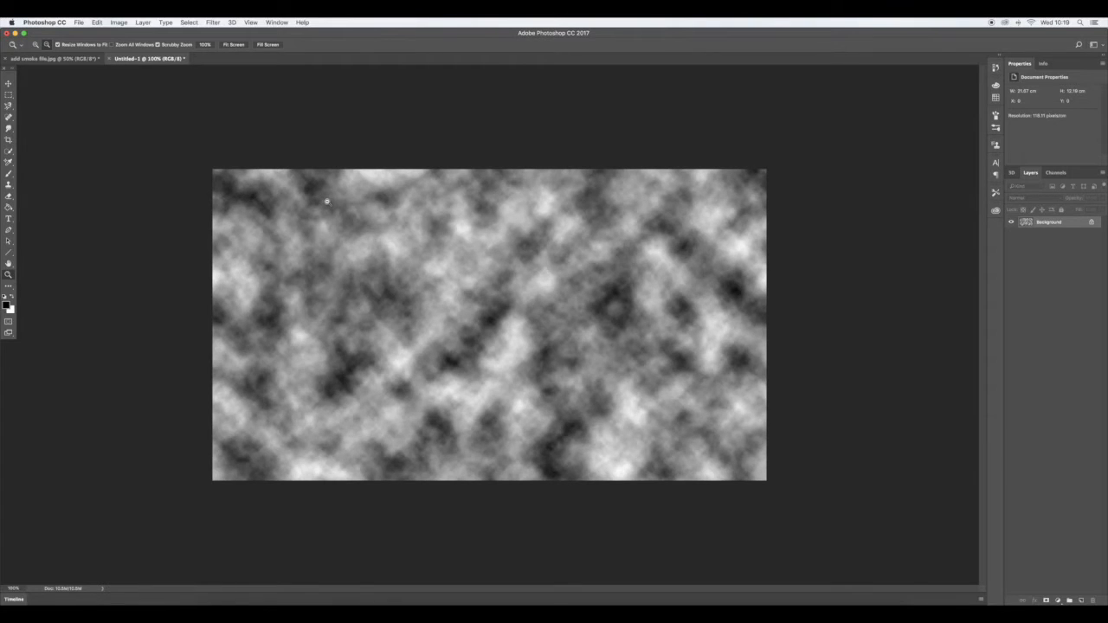
# Paste the clouds image into the add smoke file.jpg photo, accepting the color profile conversion
pyautogui.press('v')
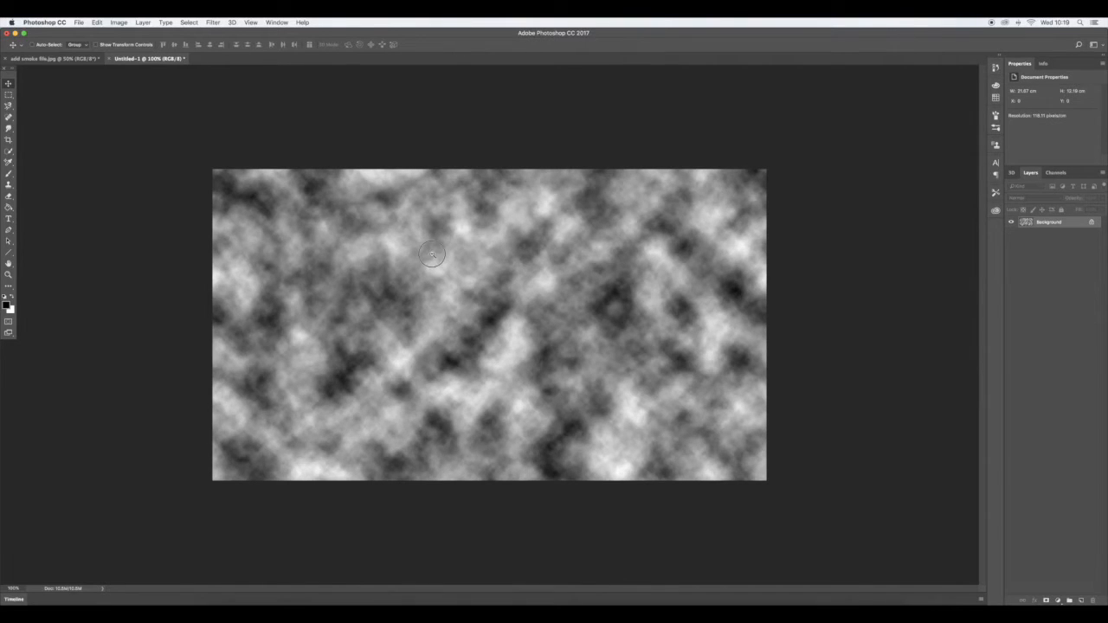
pyautogui.click(67, 60)
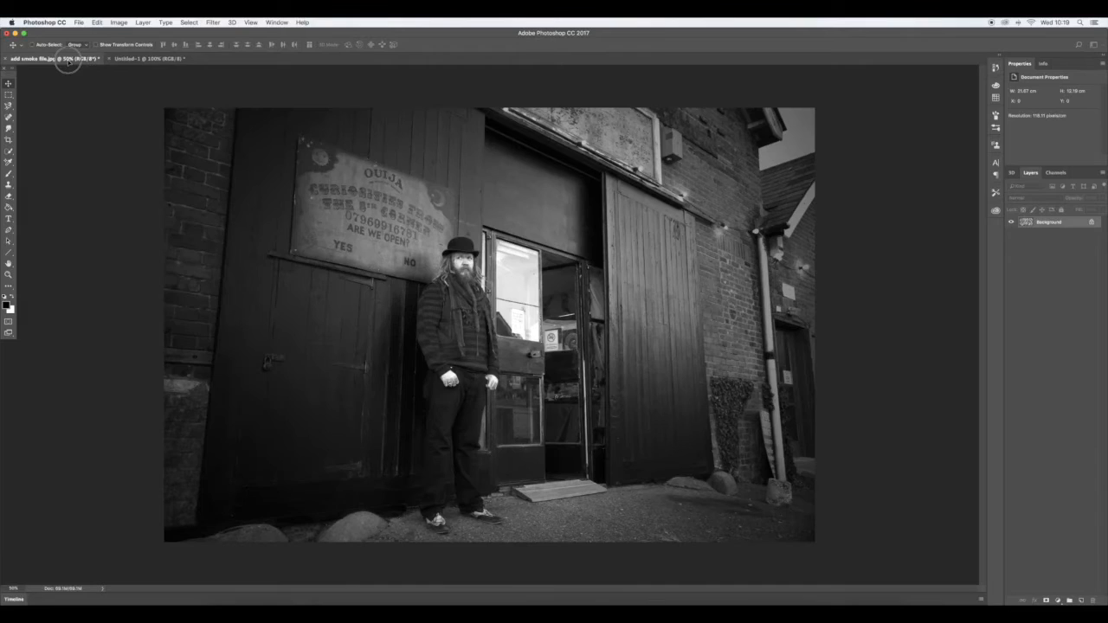
pyautogui.hotkey('ctrl', 'v')
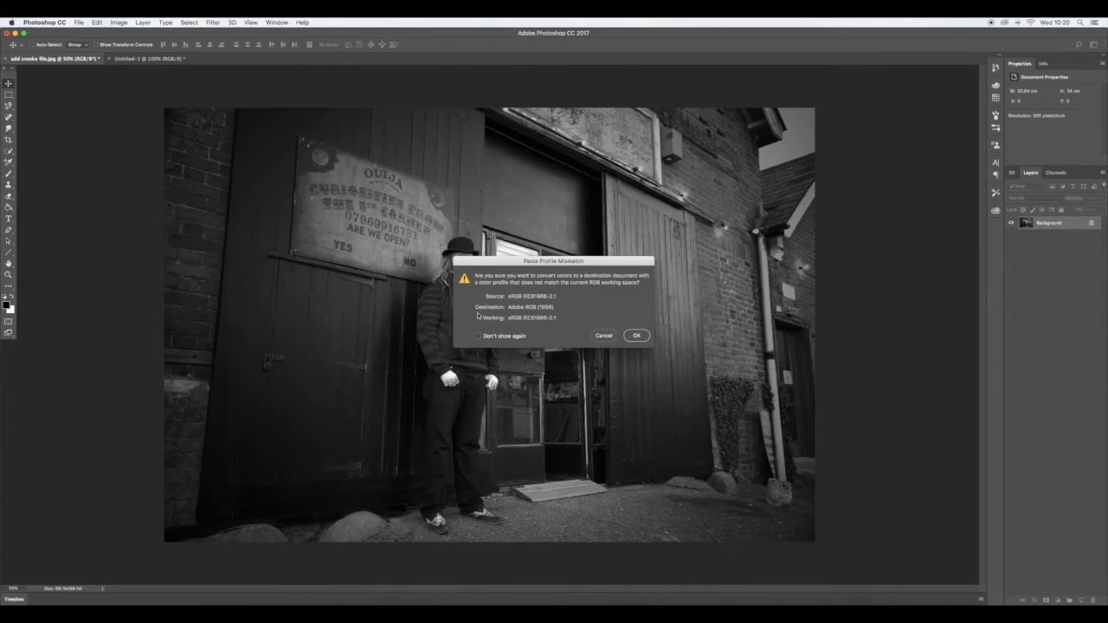
pyautogui.click(637, 336)
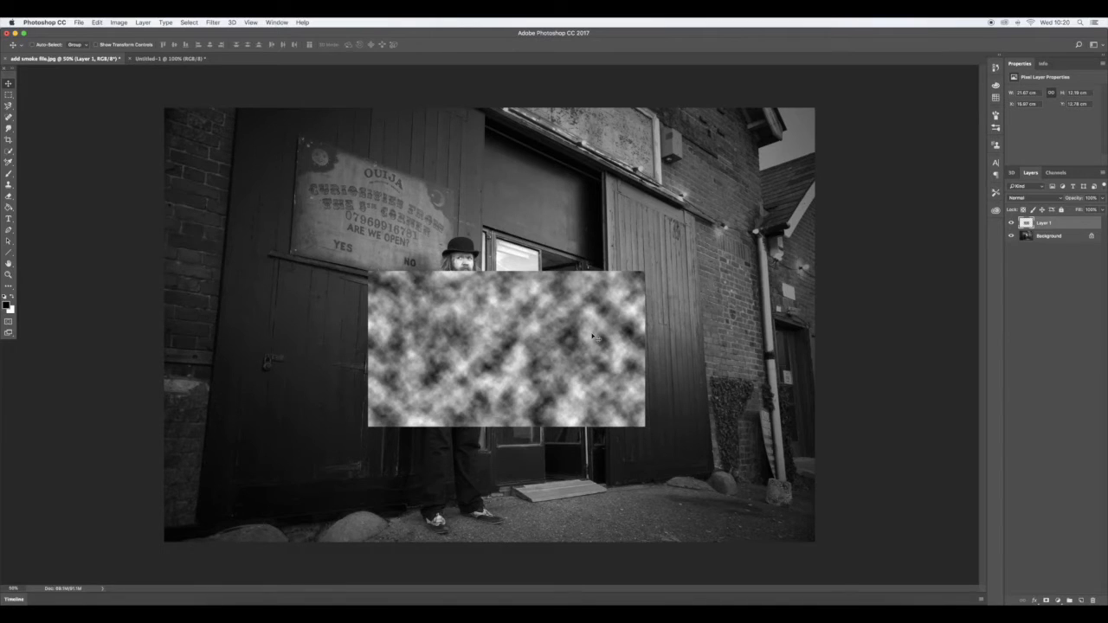
# Enlarge the pasted clouds to about 40 × 22.5 cm and move them over the lower part of the photo
pyautogui.press('super+t')
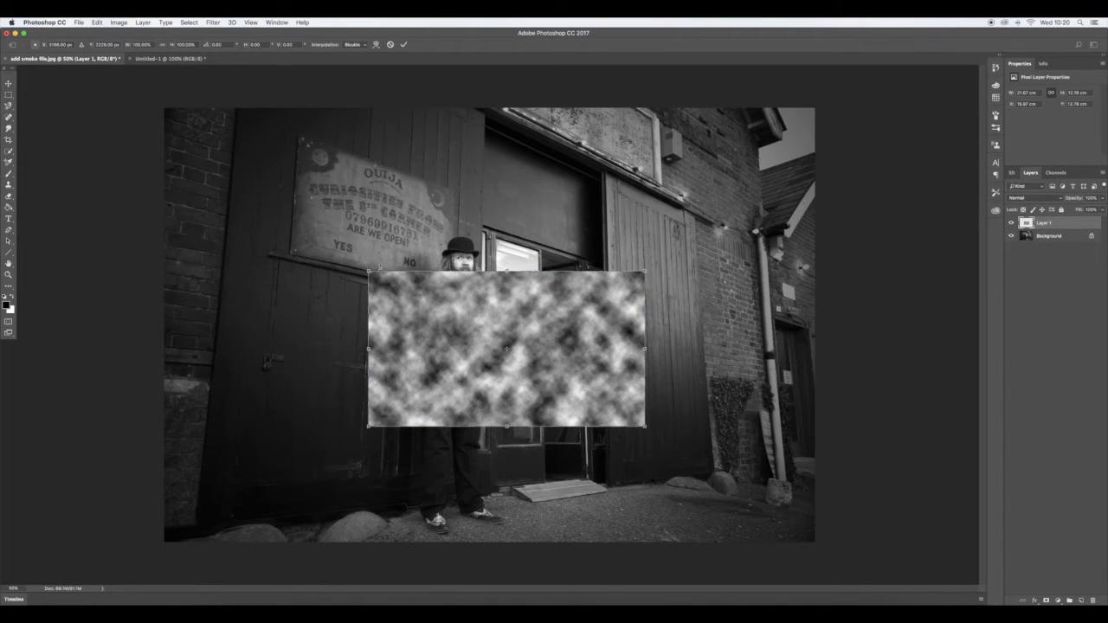
pyautogui.moveTo(377, 258); pyautogui.dragTo(134, 139)
pyautogui.press('Return')
pyautogui.moveTo(447, 277); pyautogui.dragTo(557, 433)
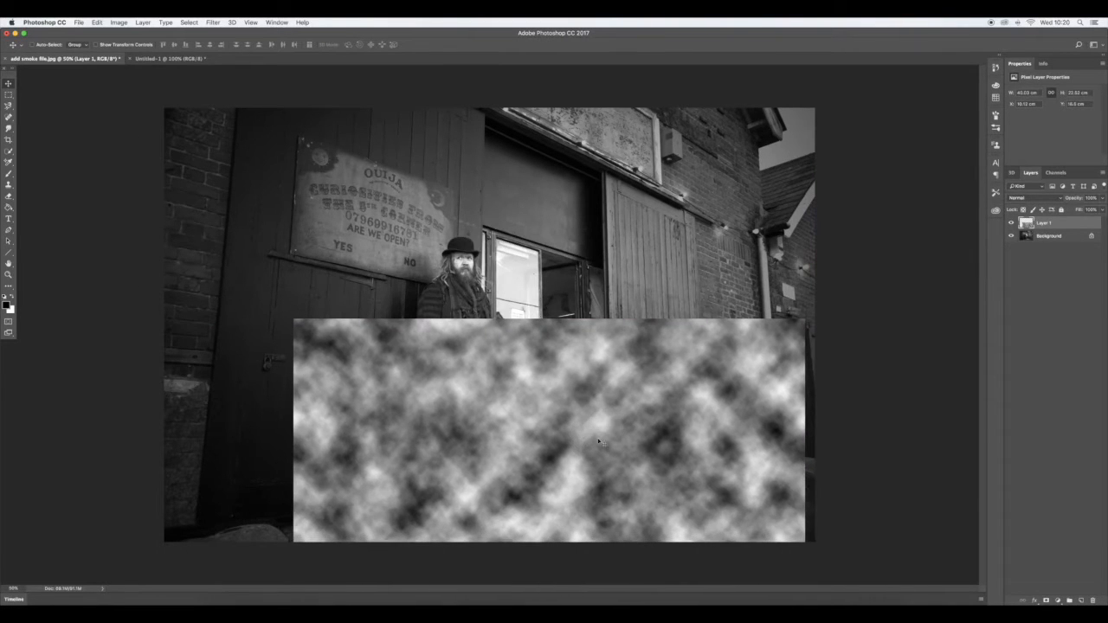
# Lower the clouds layer's opacity so the photo shows through, and rename the layer cloud 1
pyautogui.click(1103, 198)
pyautogui.moveTo(1102, 208); pyautogui.dragTo(1075, 209)
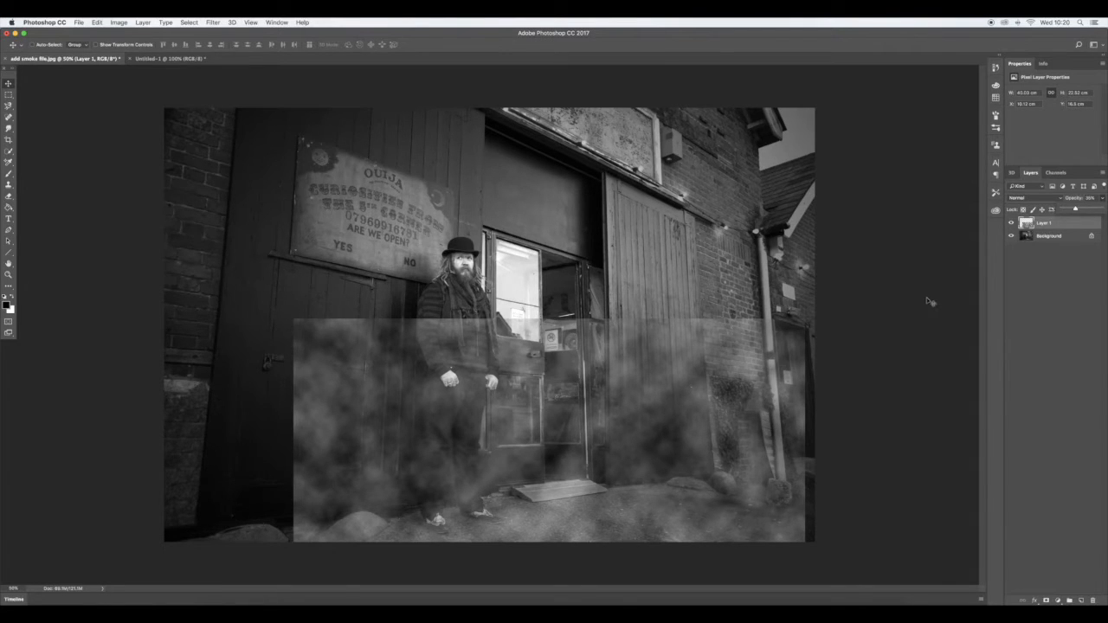
pyautogui.doubleClick(1044, 224)
pyautogui.write('cloud')
pyautogui.press('BackSpace')
pyautogui.press('BackSpace')
pyautogui.write('d 1')
pyautogui.press('Return')
# Apply a perspective transform to the cloud 1 layer so it gets shorter toward the drainpipe end of the building
pyautogui.press('super+t')
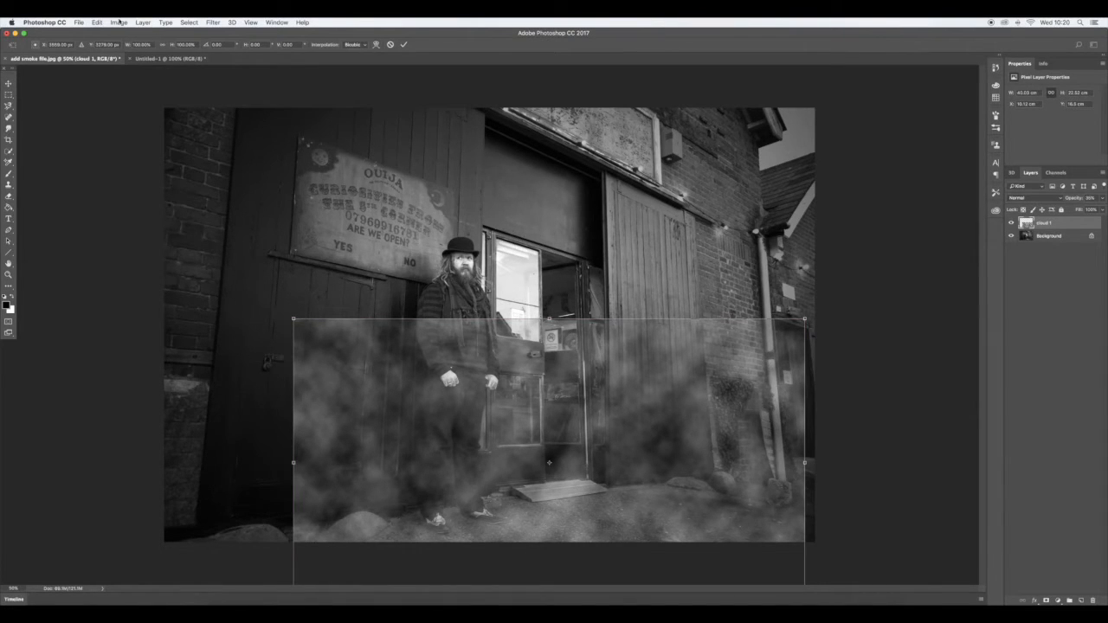
pyautogui.click(95, 22)
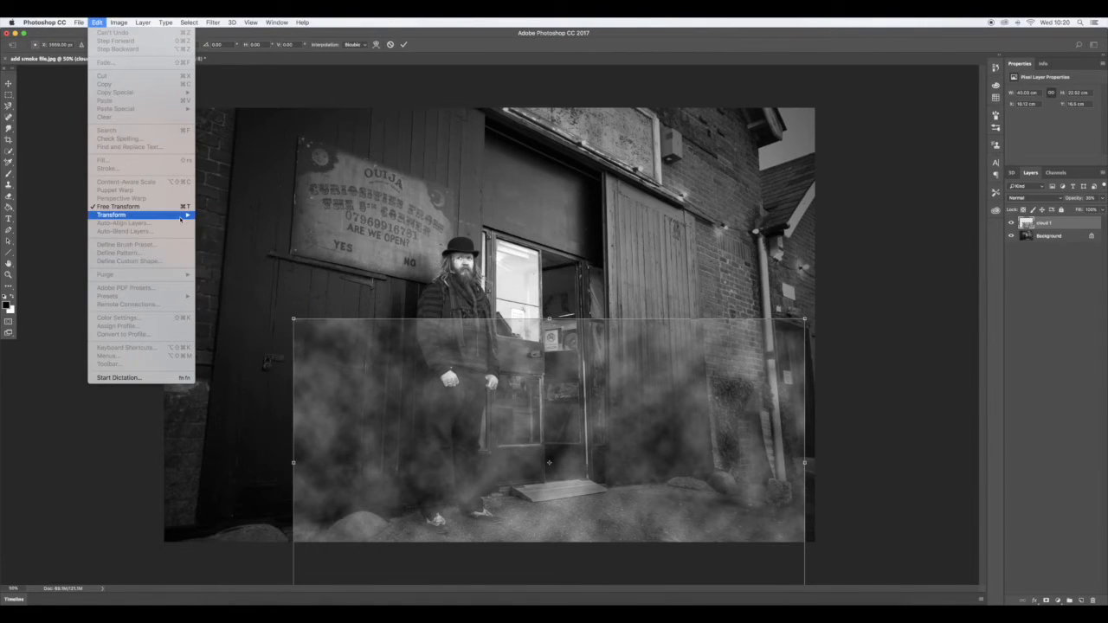
pyautogui.moveTo(181, 221)
pyautogui.click(224, 262)
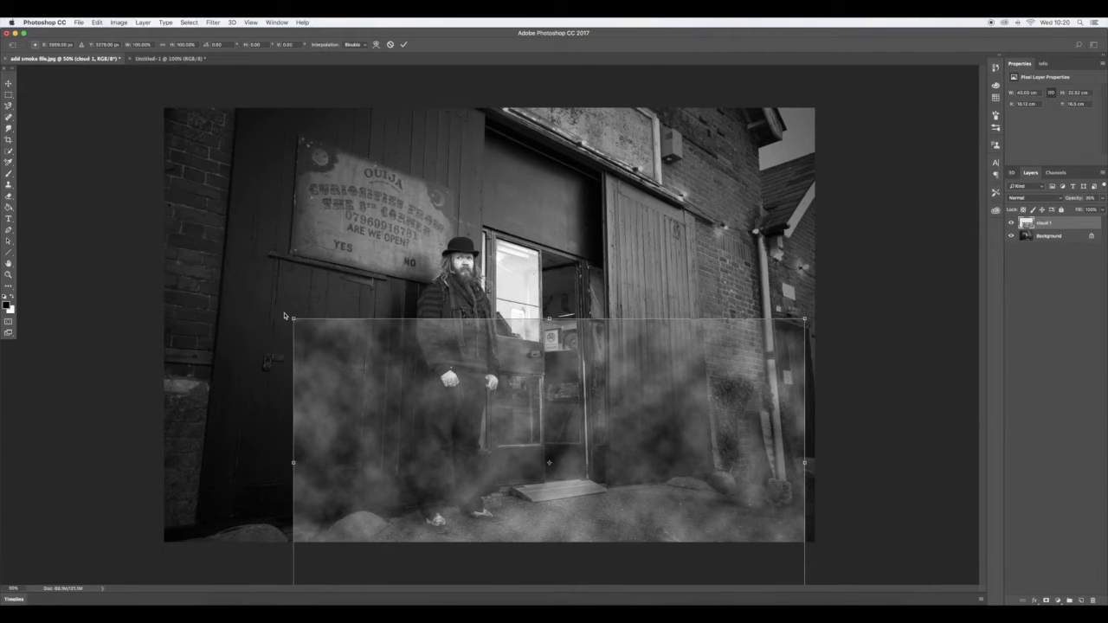
pyautogui.moveTo(294, 319); pyautogui.dragTo(293, 295)
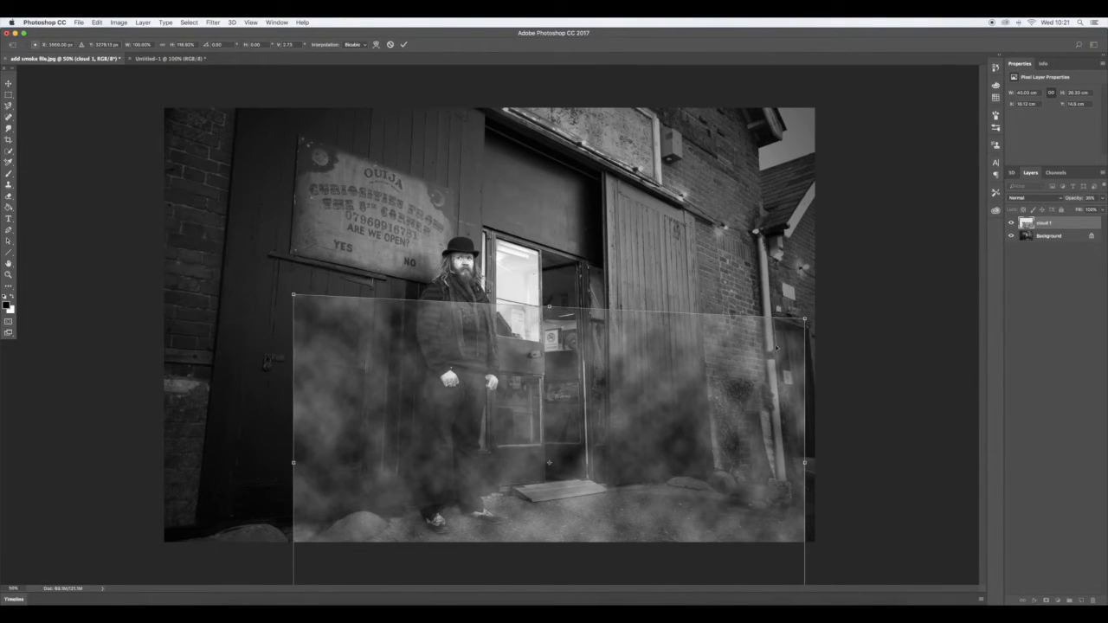
pyautogui.moveTo(806, 319); pyautogui.dragTo(804, 401)
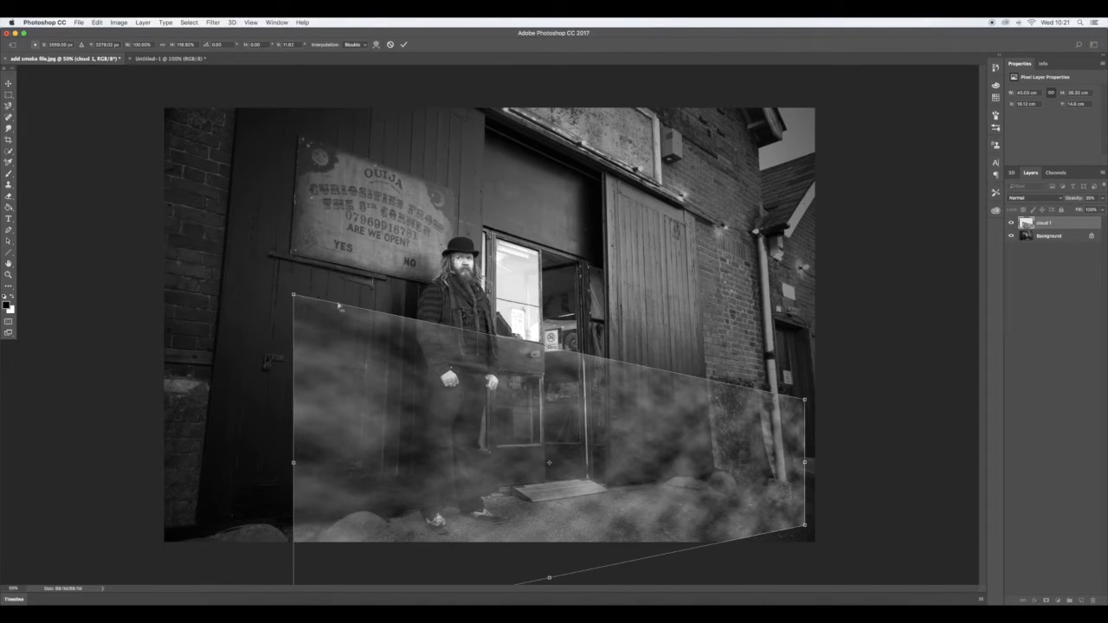
pyautogui.moveTo(293, 296); pyautogui.dragTo(284, 319)
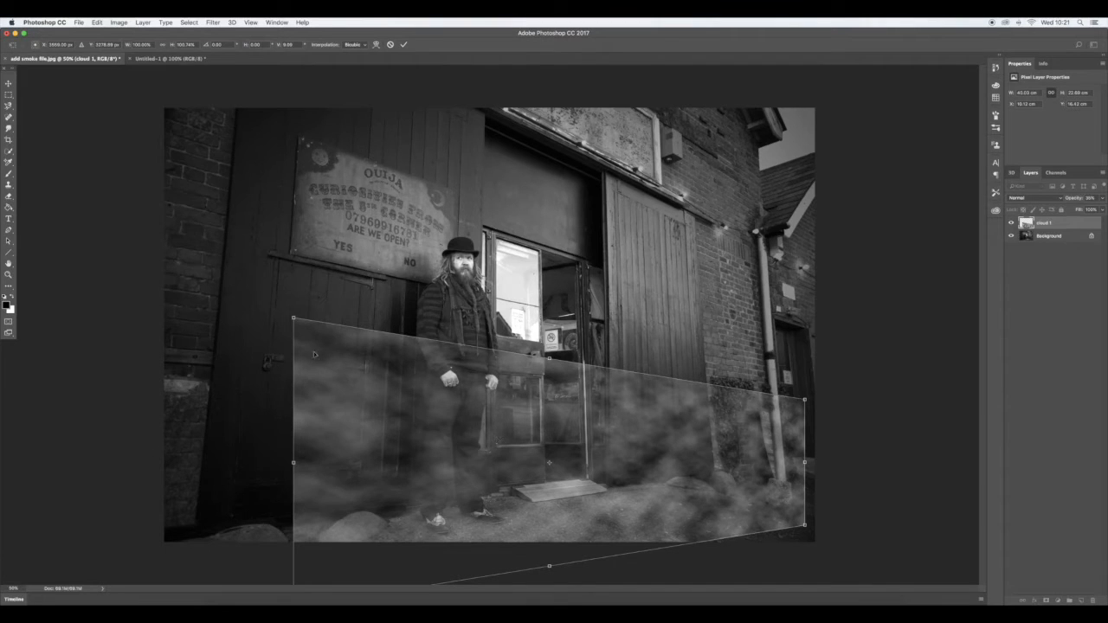
# Shorten both sides of the cloud 1 perspective shape and move it down onto the ground
pyautogui.moveTo(293, 319); pyautogui.dragTo(294, 362)
pyautogui.moveTo(803, 401); pyautogui.dragTo(807, 427)
pyautogui.moveTo(586, 446); pyautogui.dragTo(583, 497)
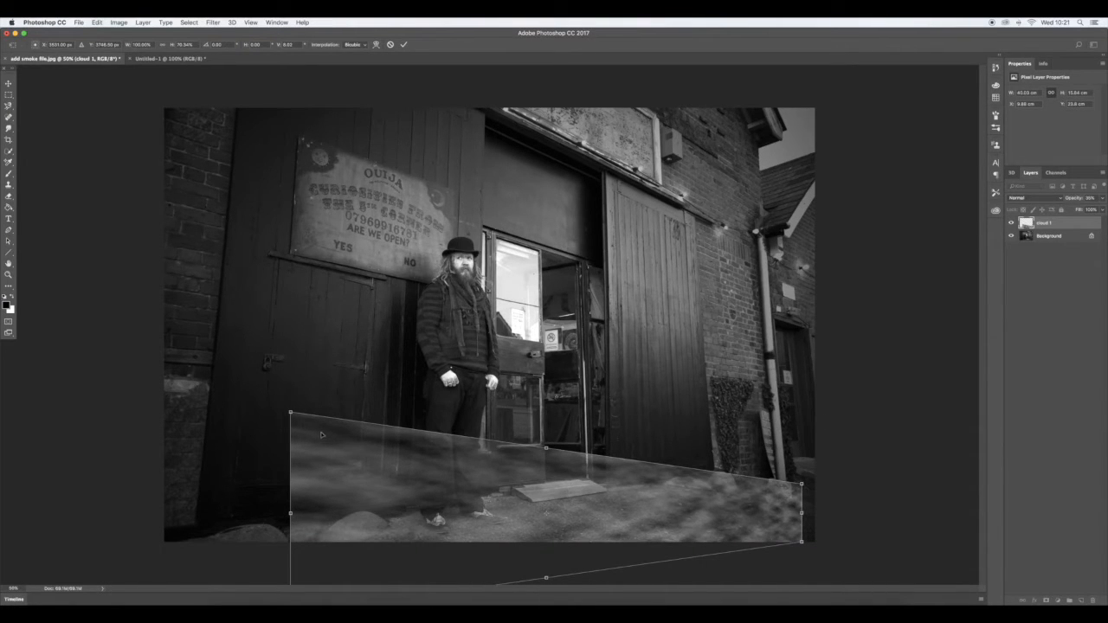
# Narrow the upper edge of the cloud 1 shape inward with perspective and apply the transform
pyautogui.click(291, 414)
pyautogui.moveTo(291, 414); pyautogui.dragTo(291, 415)
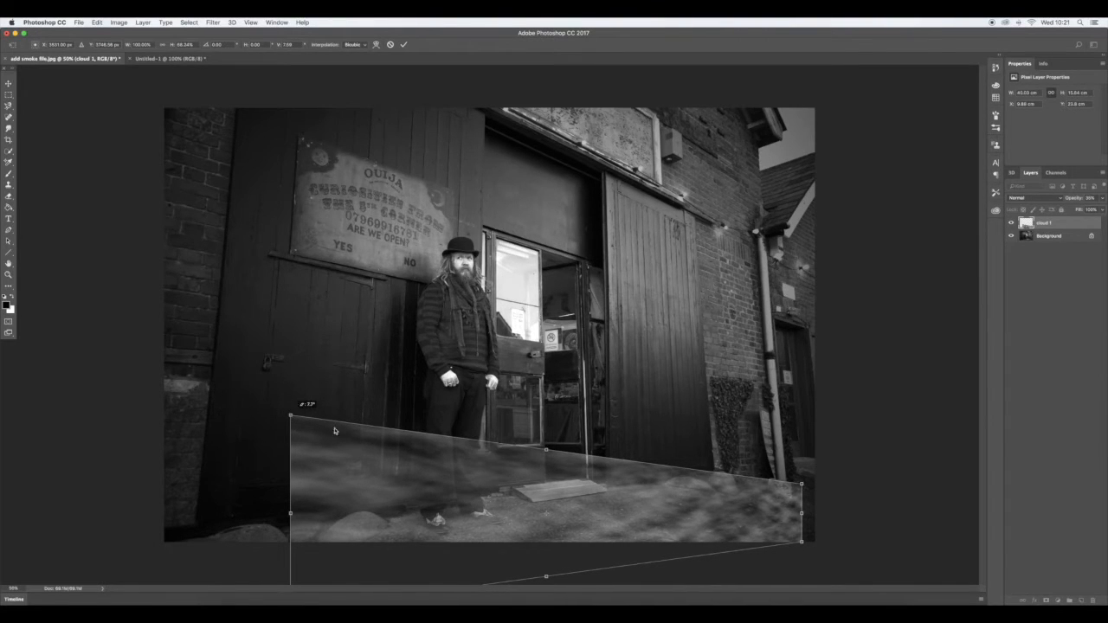
pyautogui.moveTo(804, 485); pyautogui.dragTo(759, 458)
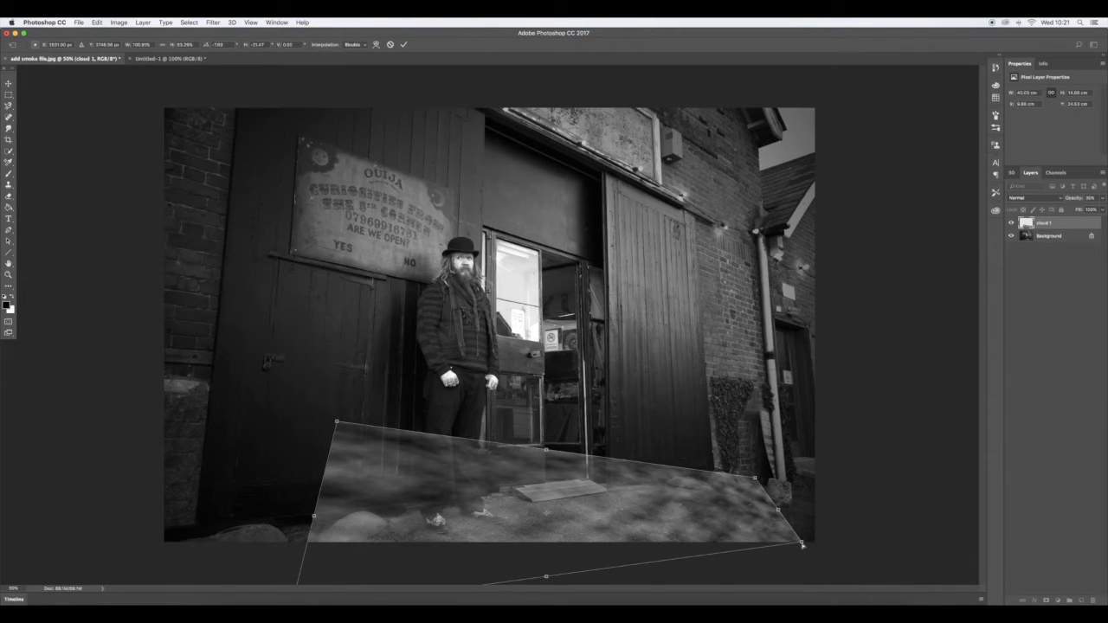
pyautogui.press('Return')
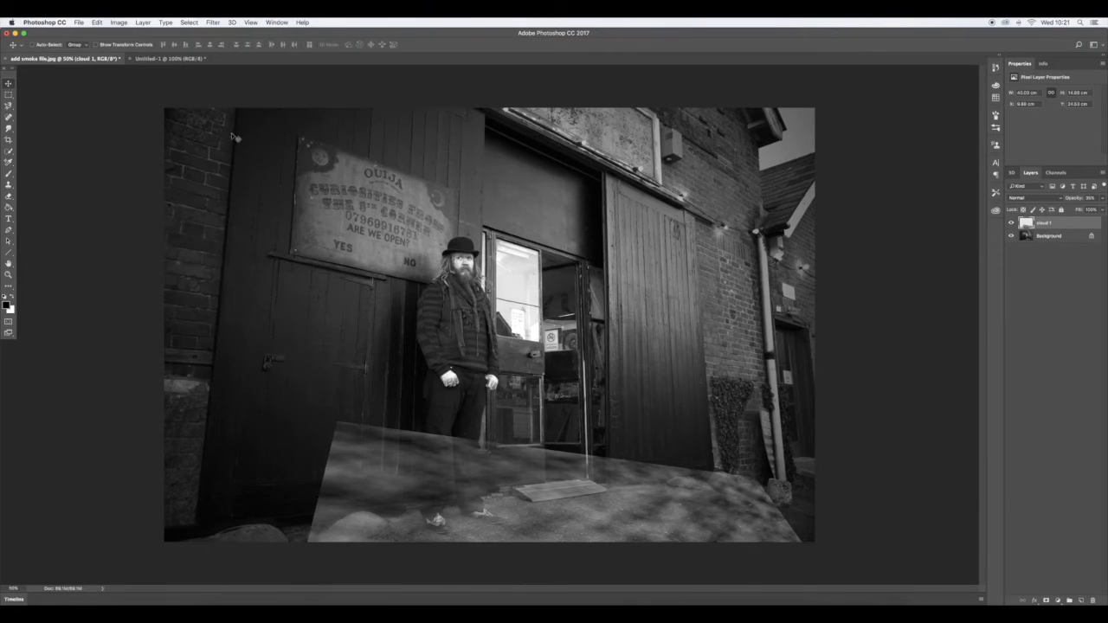
# Rotate the cloud 1 layer counterclockwise by about 14 degrees and move it down to follow the base of the building
pyautogui.hotkey('ctrl', 't')
pyautogui.click(119, 22)
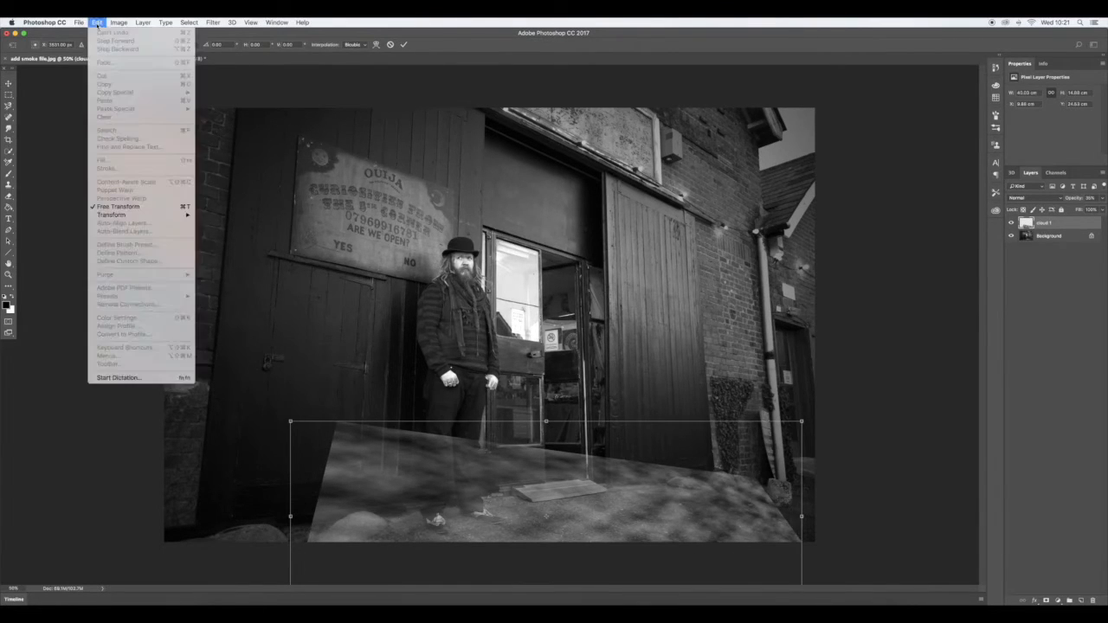
pyautogui.moveTo(97, 22)
pyautogui.moveTo(111, 214)
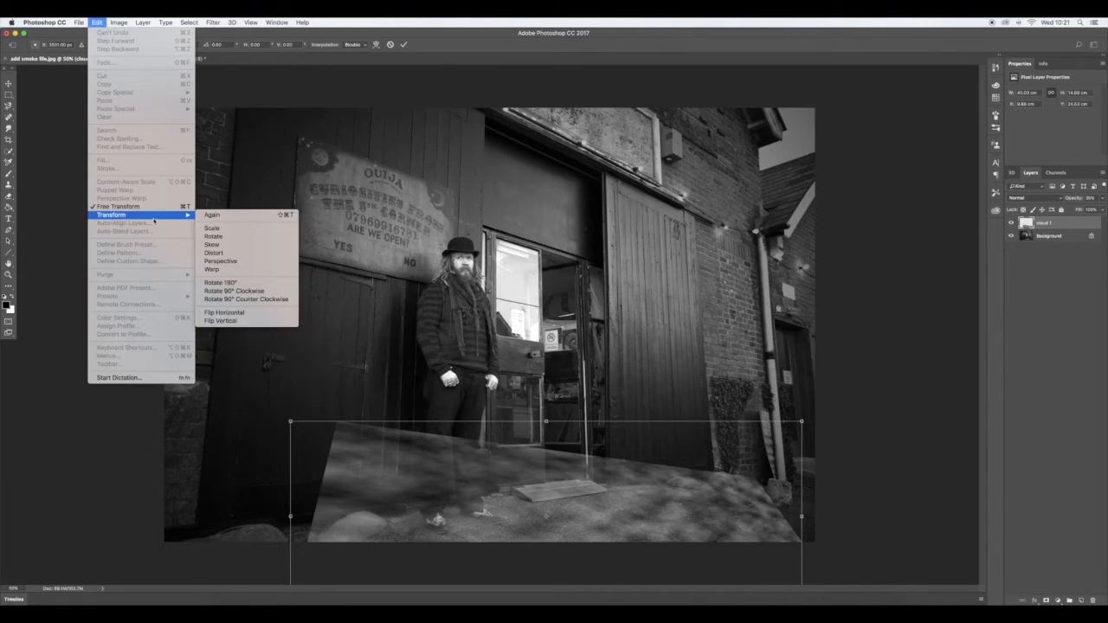
pyautogui.click(223, 237)
pyautogui.moveTo(272, 415); pyautogui.dragTo(266, 482)
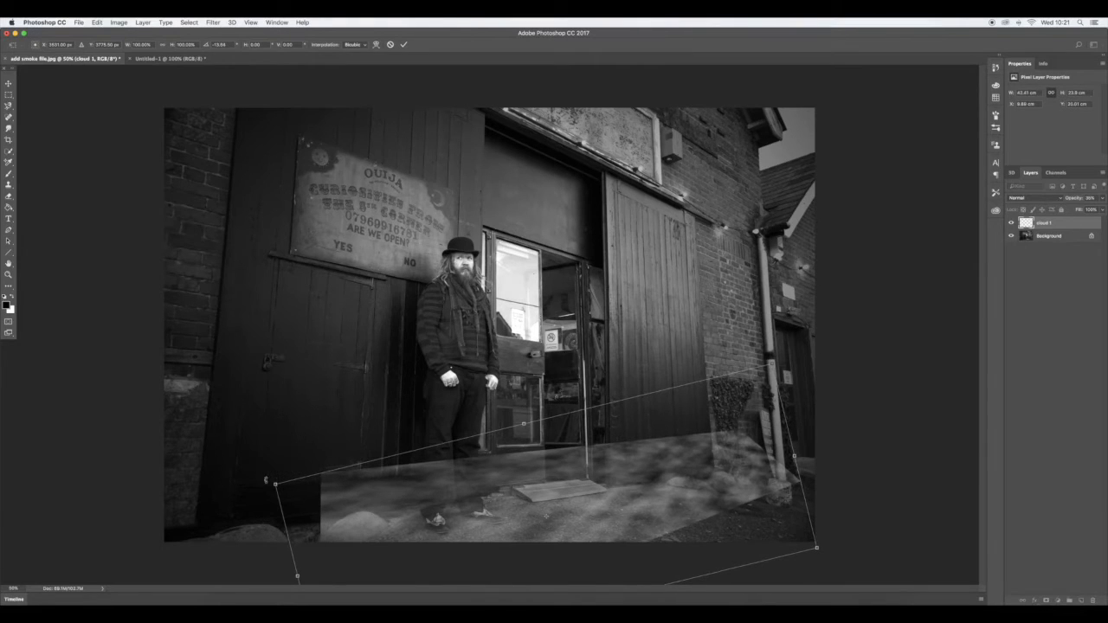
pyautogui.moveTo(604, 487); pyautogui.dragTo(622, 526)
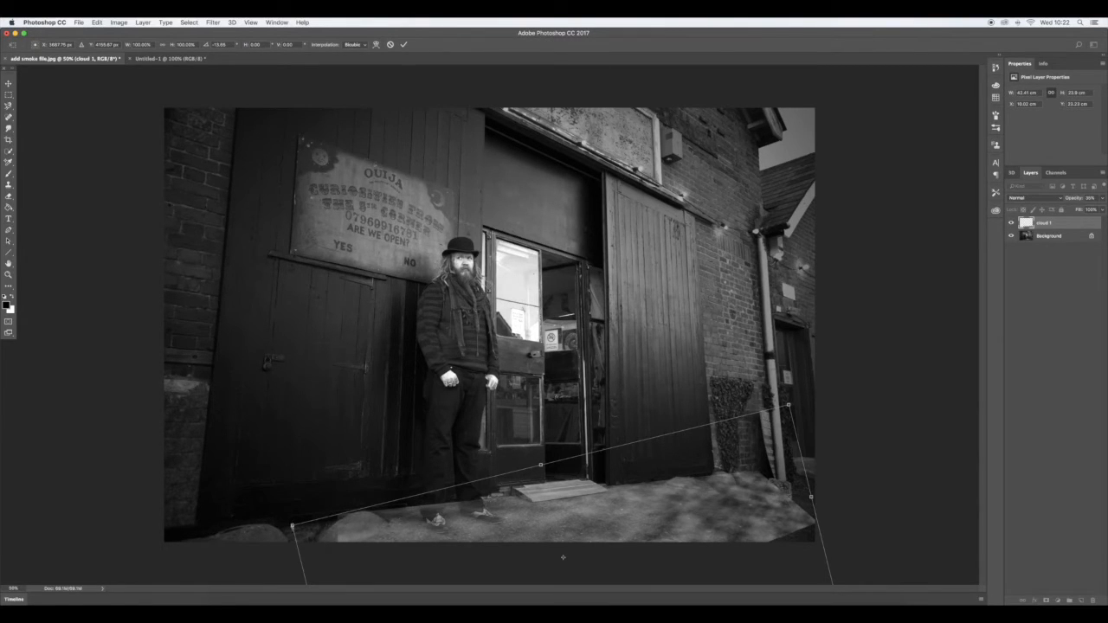
# Scale the cloud 1 layer up to about 156% so it spans the ground, reposition it and apply the transform
pyautogui.click(78, 22)
pyautogui.moveTo(98, 22)
pyautogui.moveTo(168, 215)
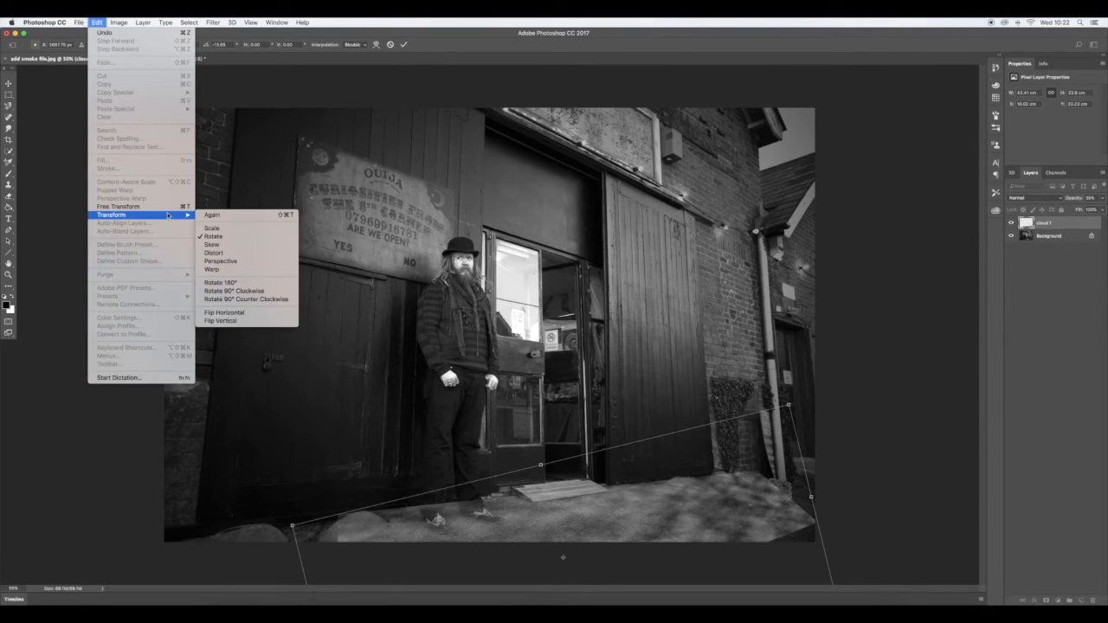
pyautogui.click(210, 228)
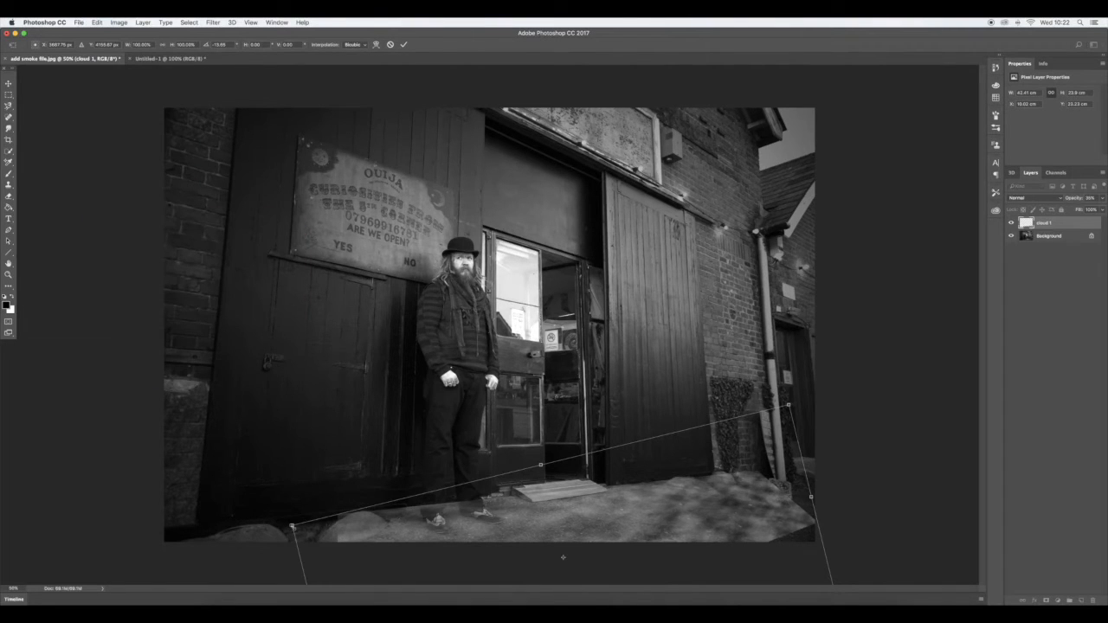
pyautogui.moveTo(289, 524); pyautogui.dragTo(52, 401)
pyautogui.moveTo(622, 481); pyautogui.dragTo(655, 513)
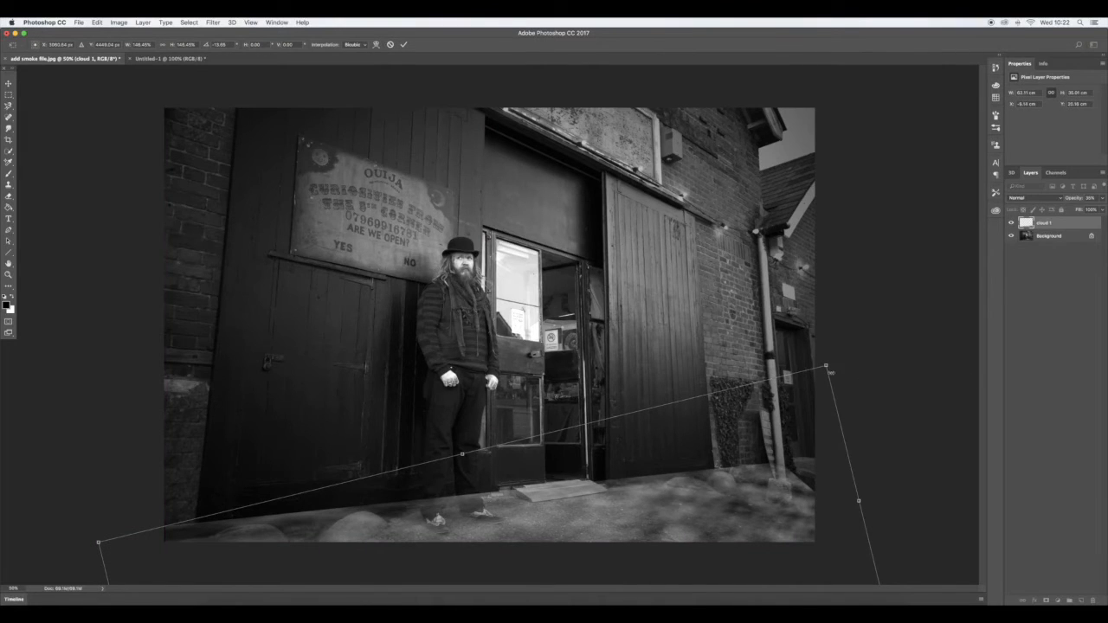
pyautogui.moveTo(827, 366); pyautogui.dragTo(871, 336)
pyautogui.moveTo(721, 489); pyautogui.dragTo(715, 508)
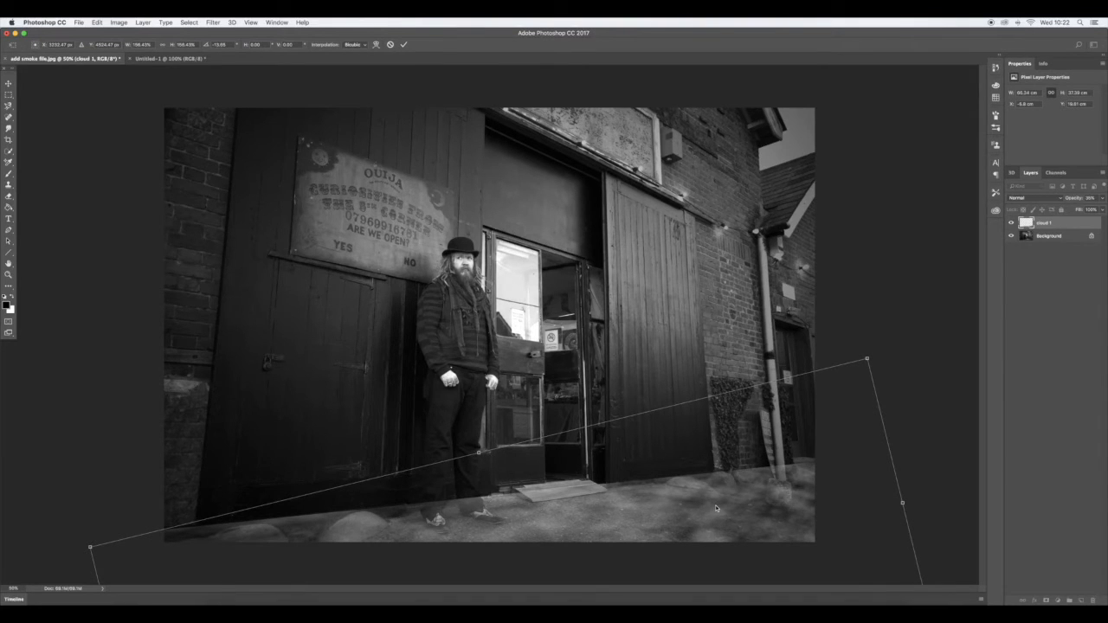
pyautogui.press('Return')
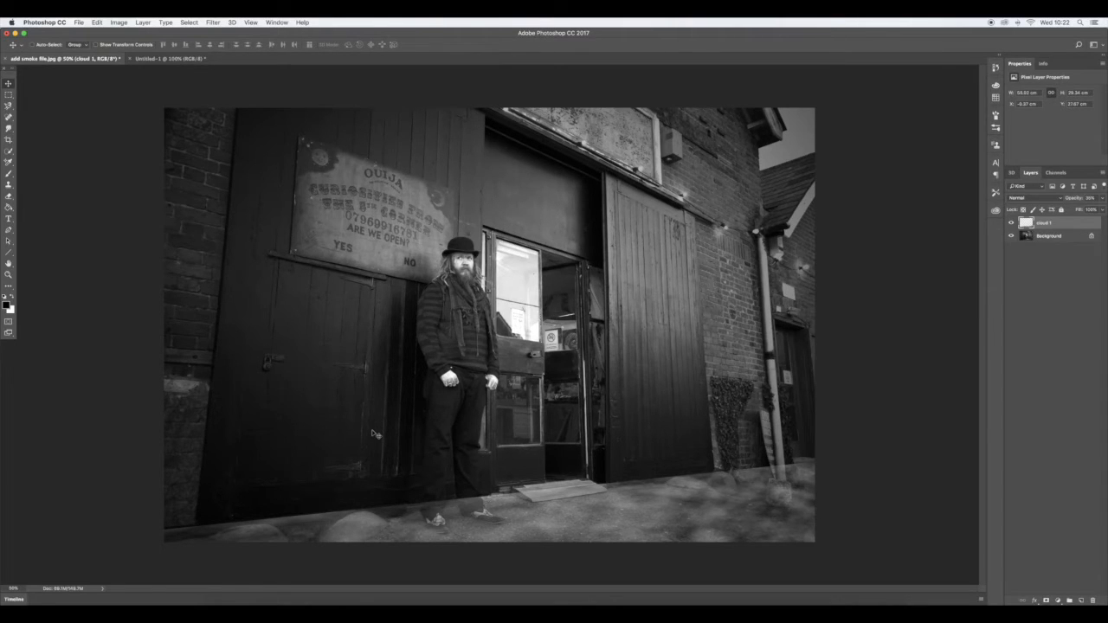
# Add a layer mask to cloud 1 and paint black along the building's base, over the man's legs and the doorstep
pyautogui.press('b')
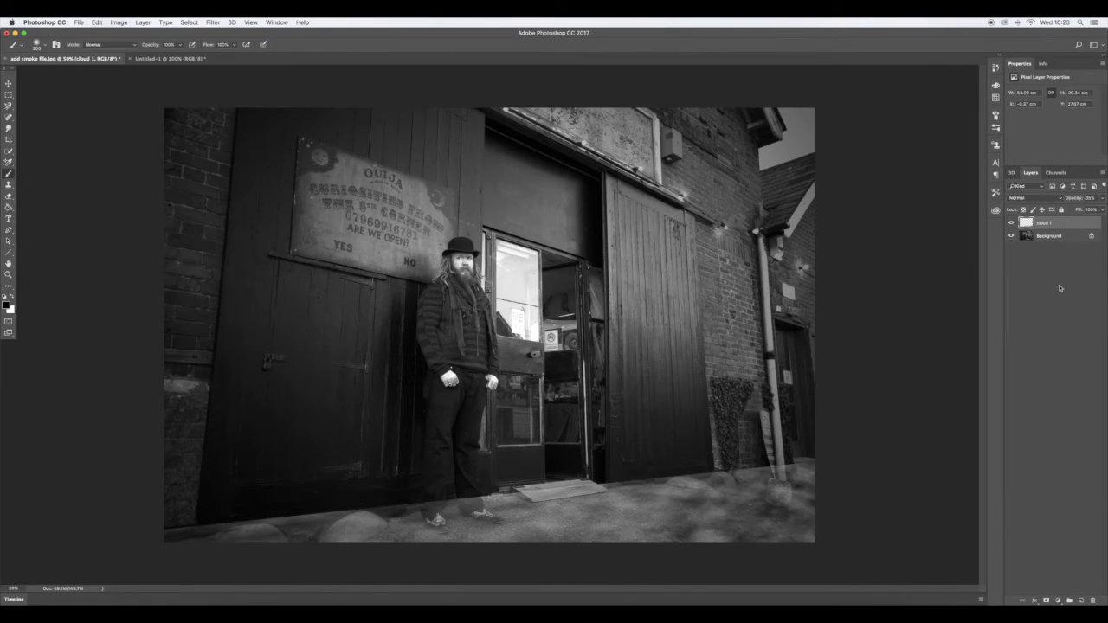
pyautogui.click(1046, 600)
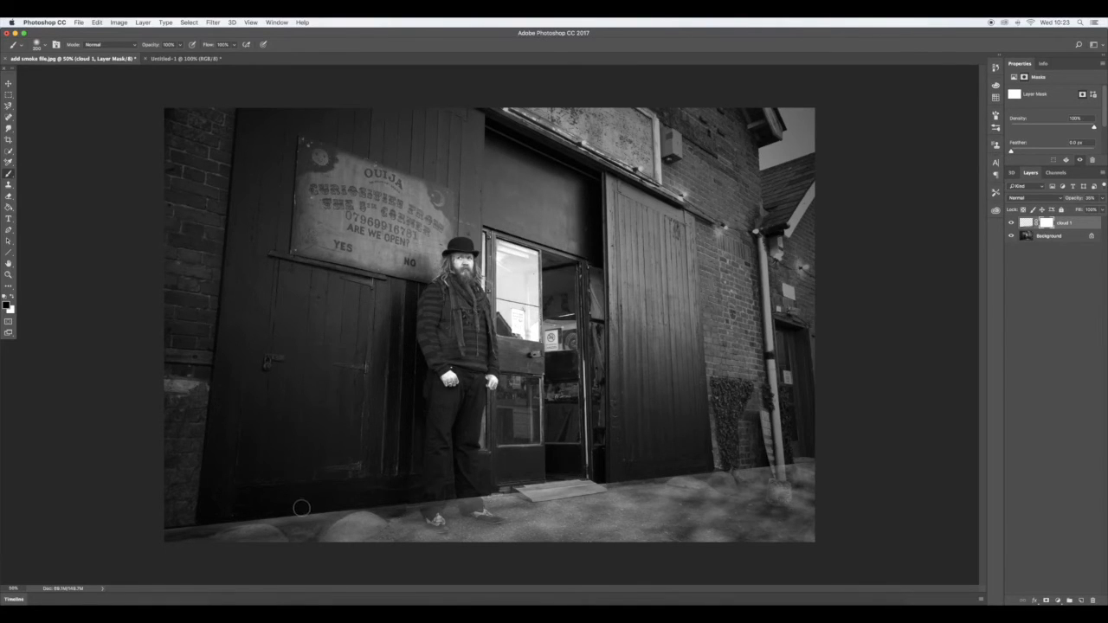
pyautogui.moveTo(297, 512); pyautogui.dragTo(189, 528)
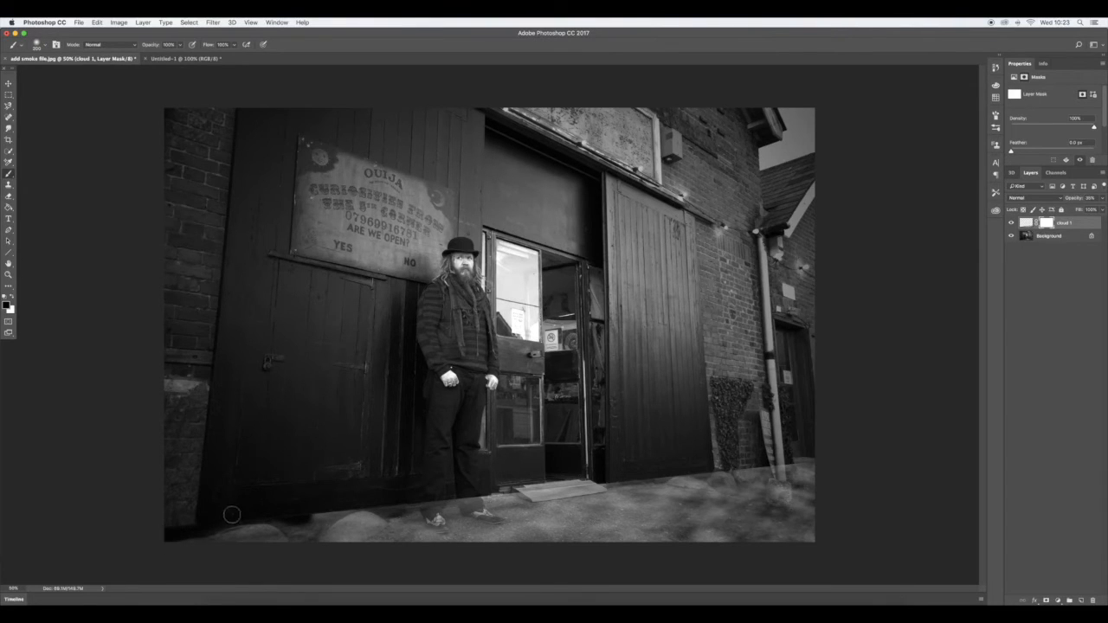
pyautogui.moveTo(307, 517)
pyautogui.mouseDown()
pyautogui.moveTo(619, 471)
pyautogui.moveTo(606, 480)
pyautogui.moveTo(817, 464)
pyautogui.moveTo(750, 468)
pyautogui.mouseUp()
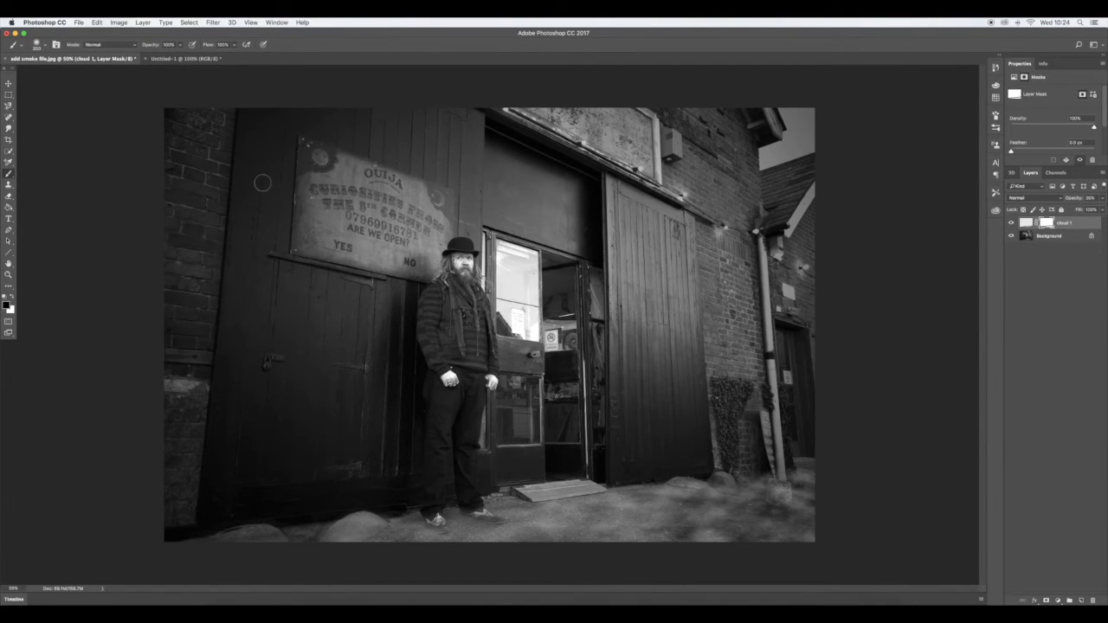
# Create a new 2560 x 1440 pixel RGB document with a white background for a second cloud texture
pyautogui.click(80, 24)
pyautogui.click(91, 33)
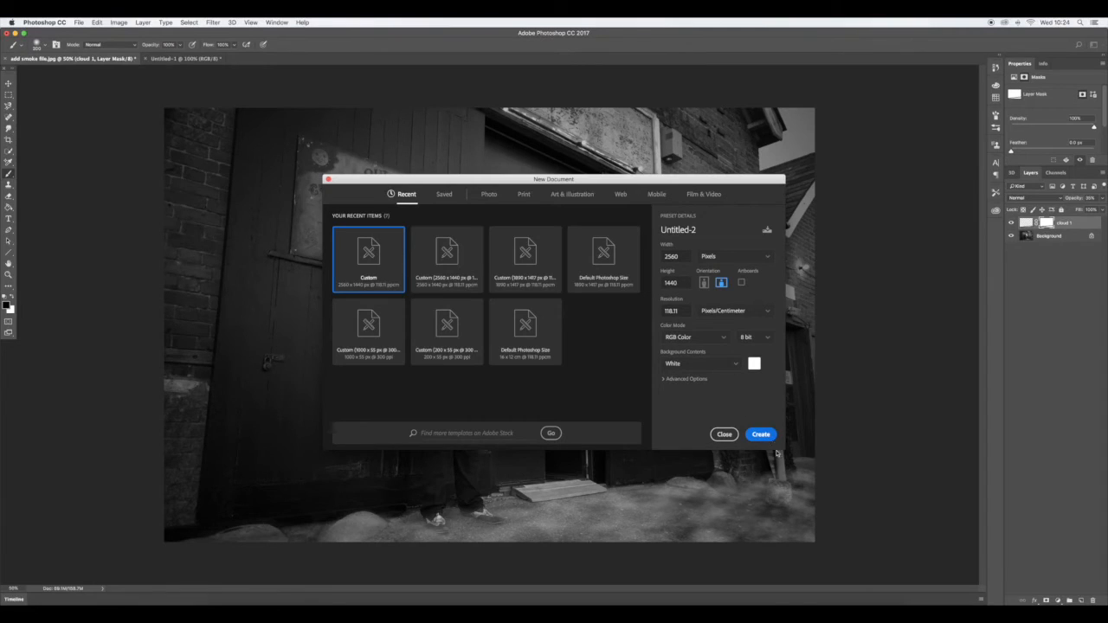
pyautogui.click(761, 435)
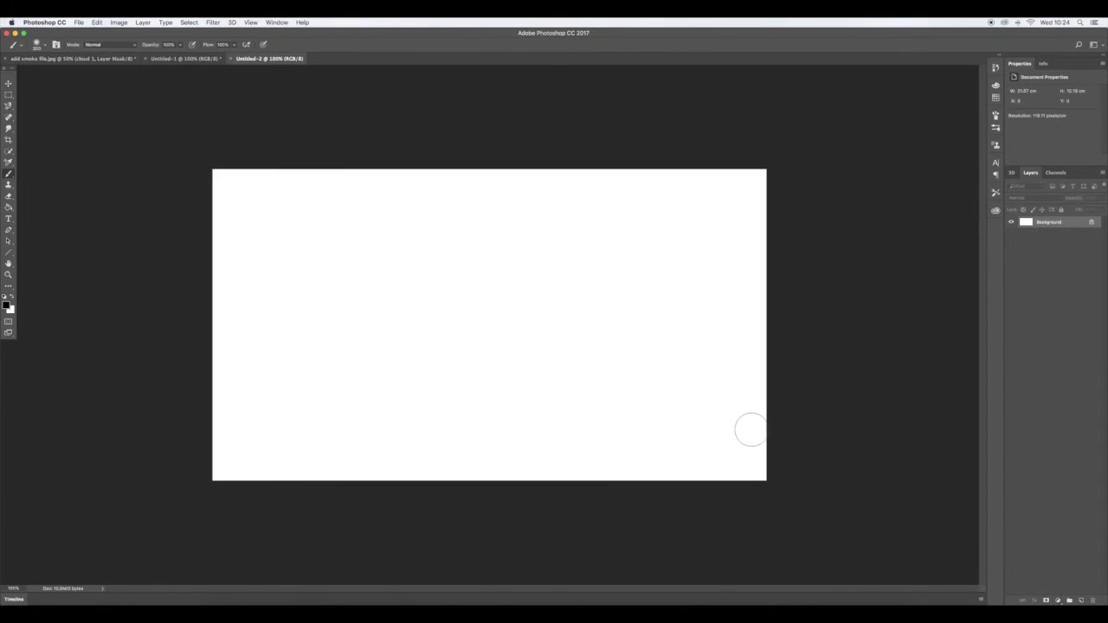
pyautogui.click(213, 22)
pyautogui.moveTo(294, 166)
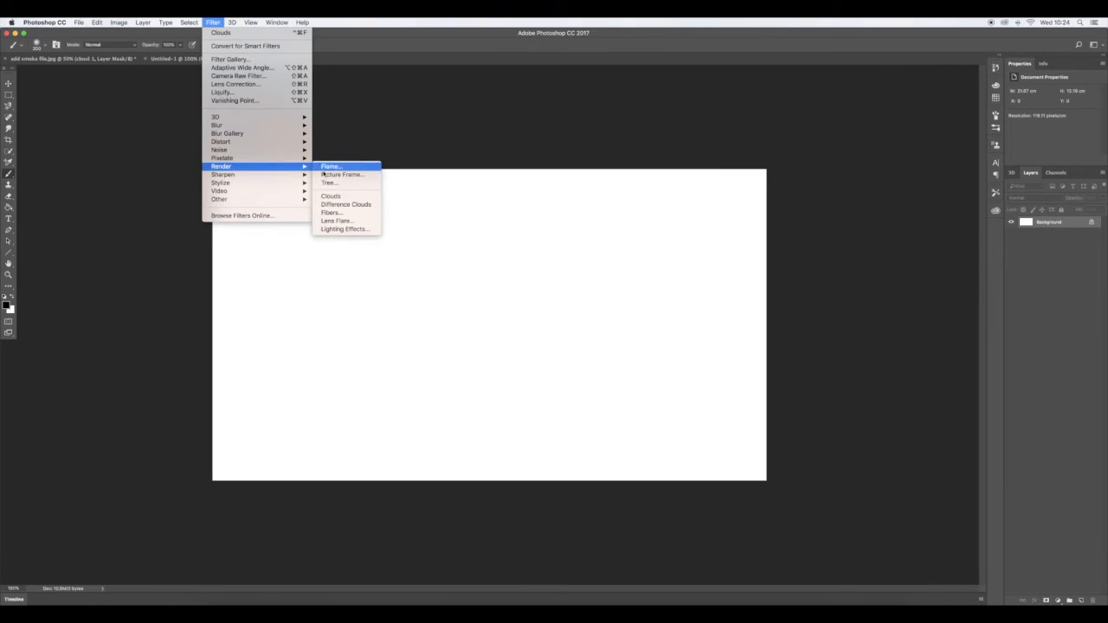
pyautogui.click(333, 196)
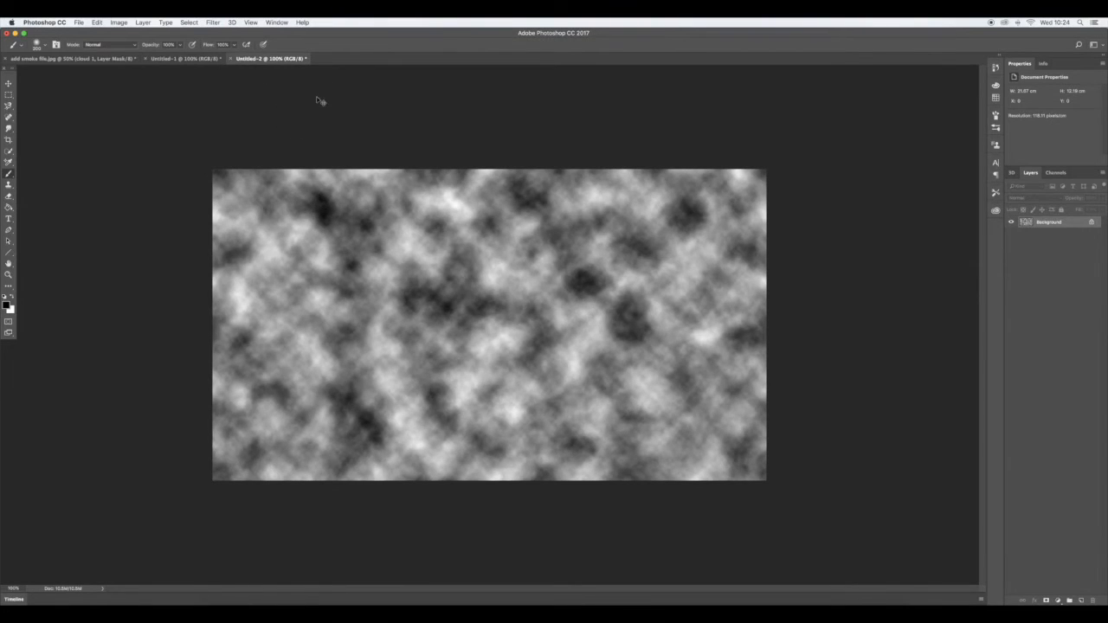
pyautogui.press('super+z')
# Render Difference Clouds over the blank white background
pyautogui.click(212, 22)
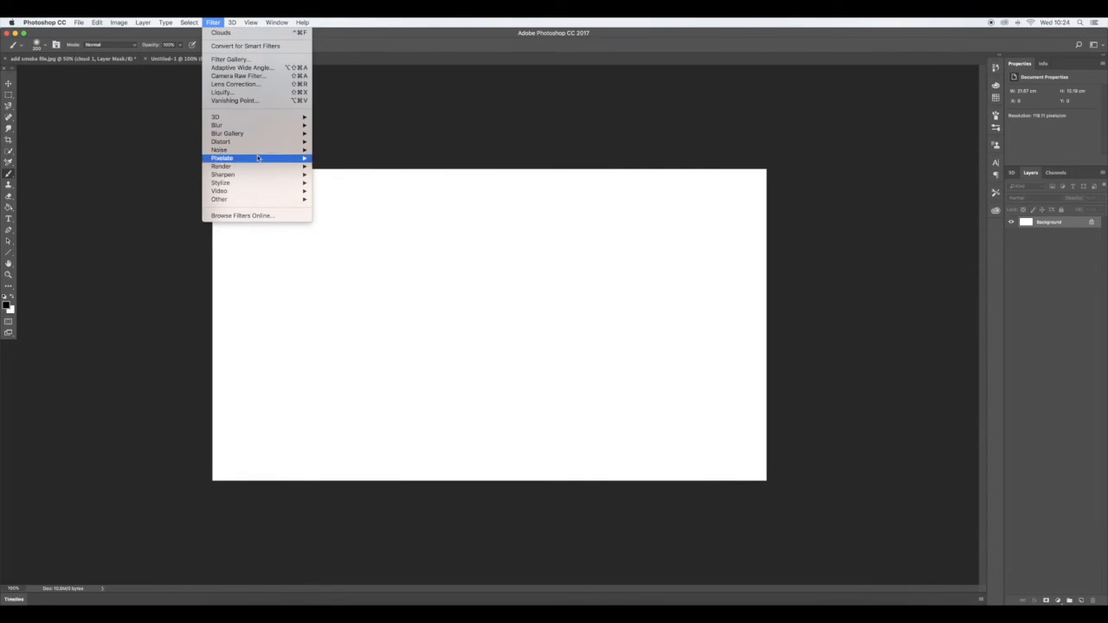
pyautogui.moveTo(266, 168)
pyautogui.click(357, 206)
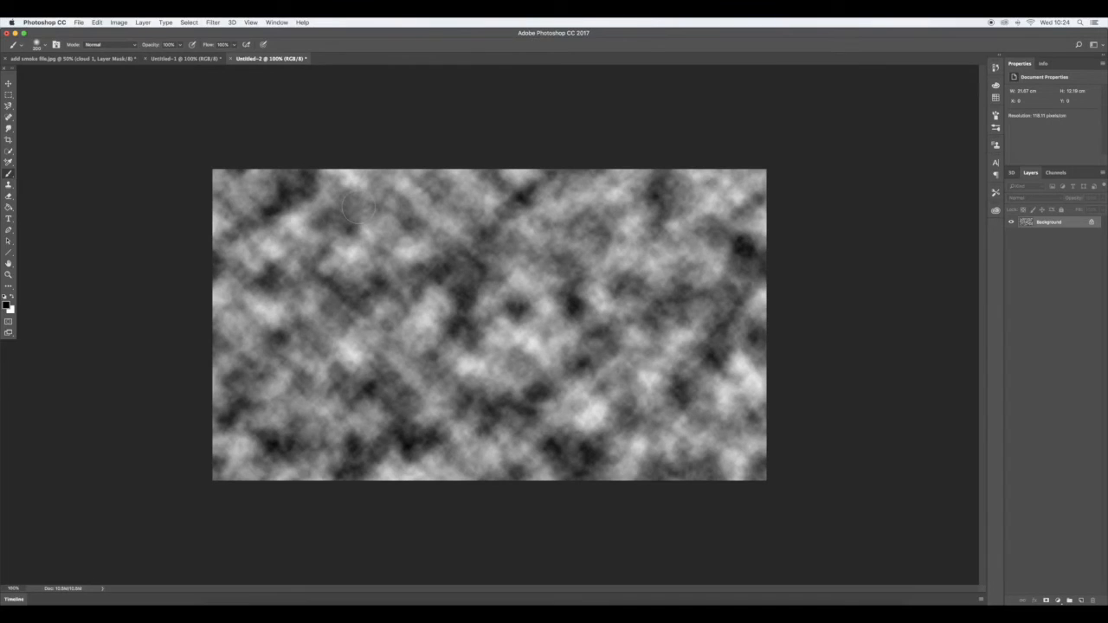
# Paste the rendered clouds into the street portrait, accept the color profile conversion and rename the new layer "clouds 2"
pyautogui.press('v')
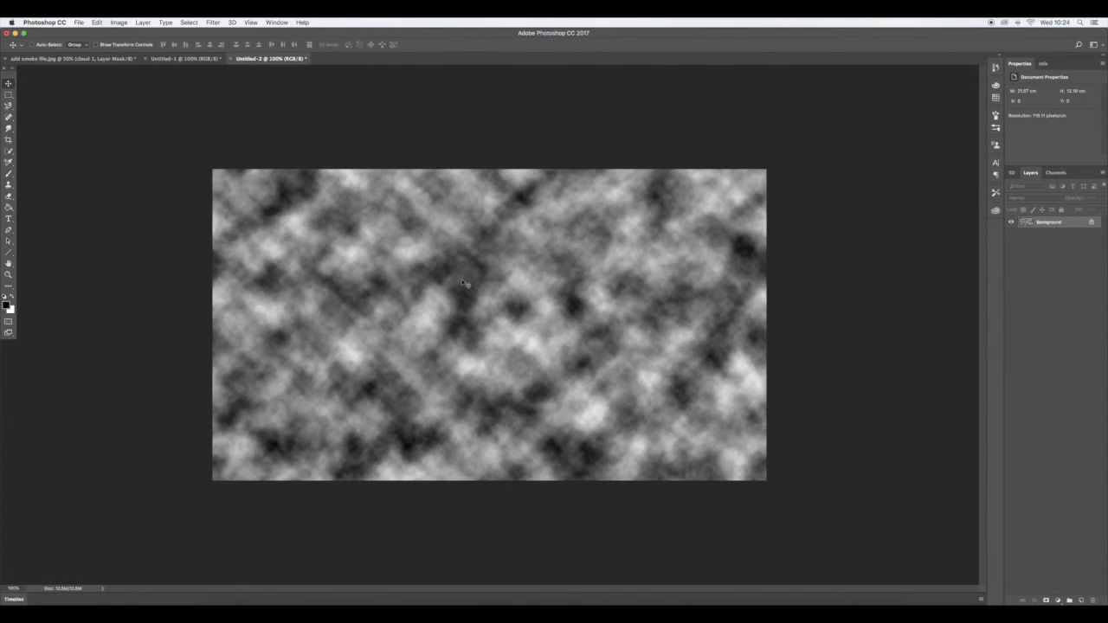
pyautogui.click(87, 58)
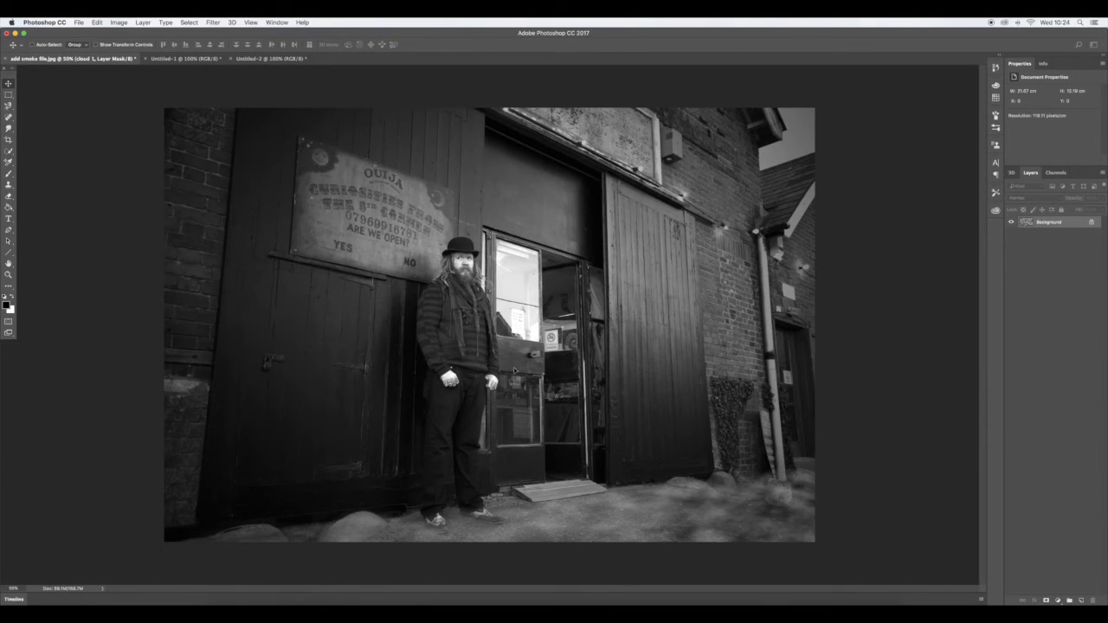
pyautogui.press('super+v')
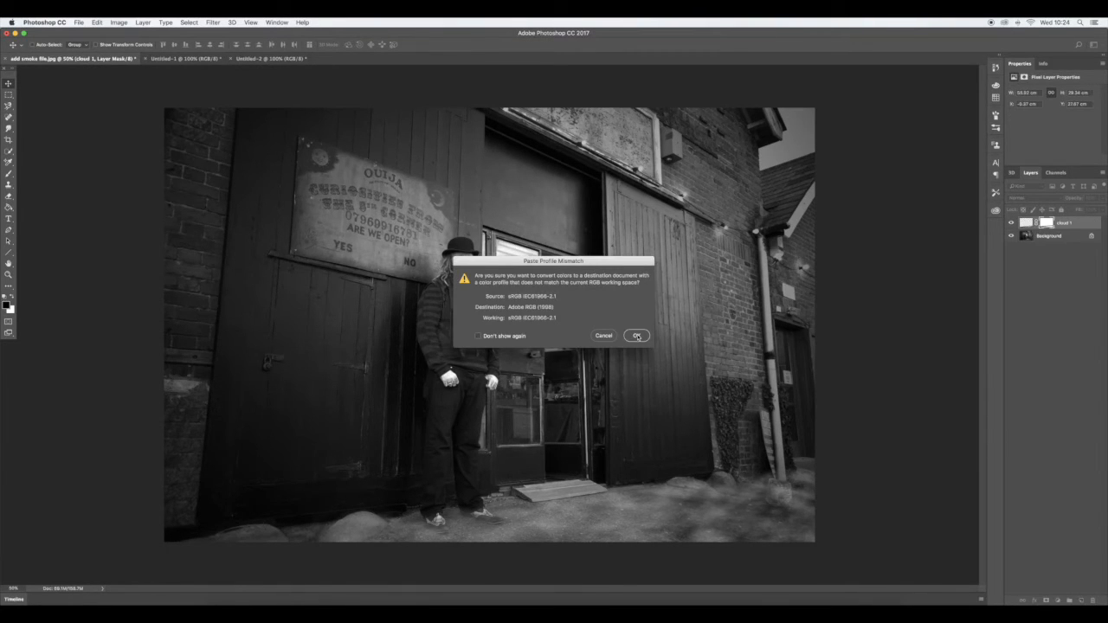
pyautogui.click(636, 336)
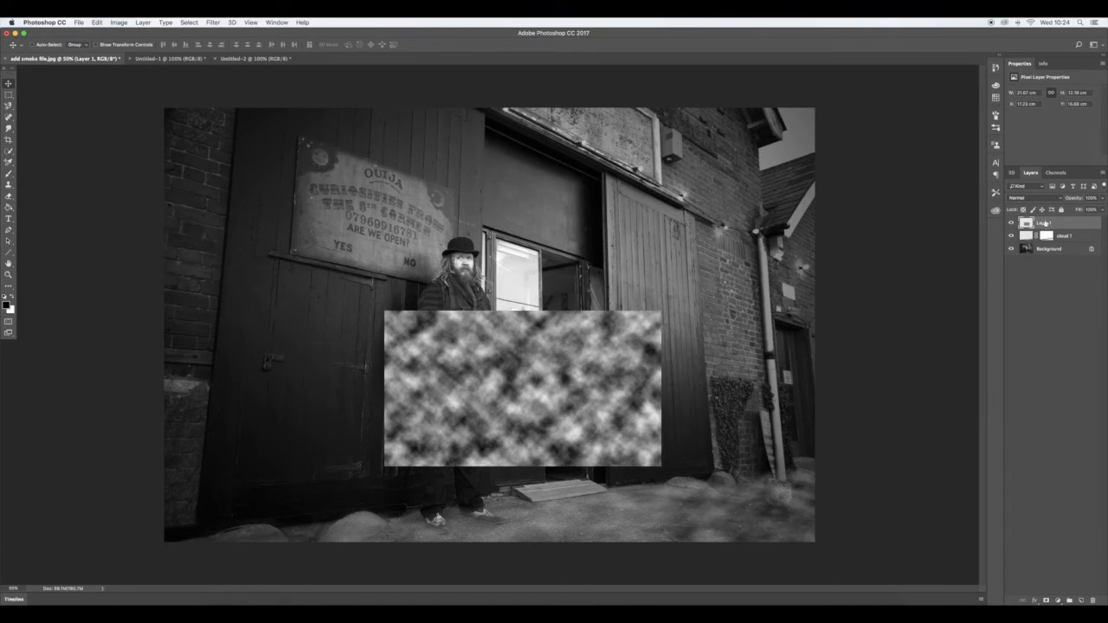
pyautogui.write('clouds 2')
pyautogui.press('Return')
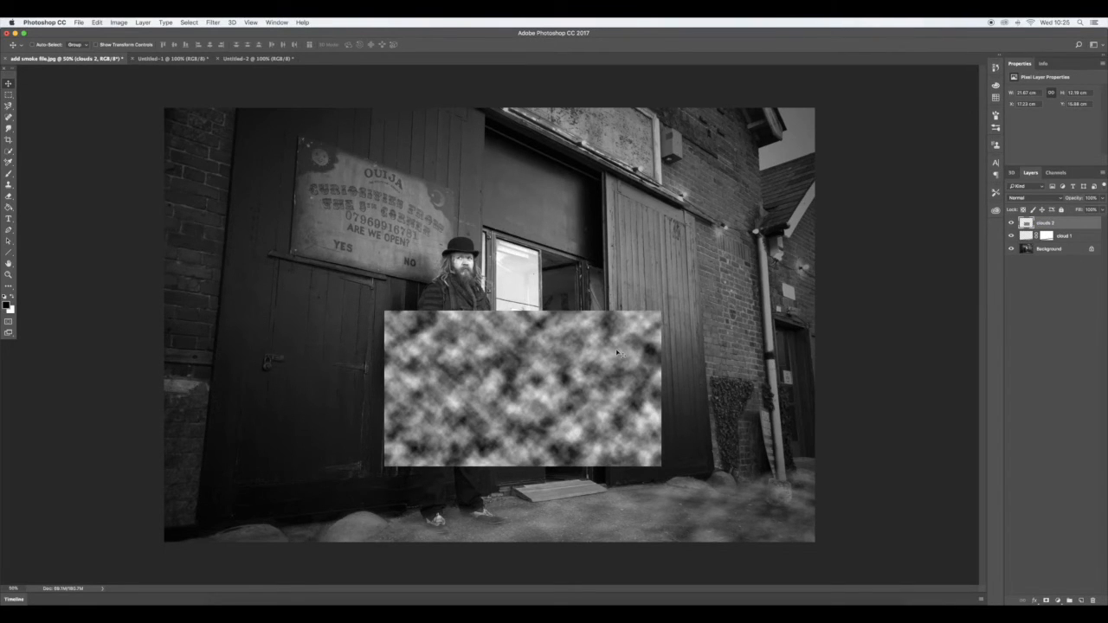
# Scale the clouds 2 layer up proportionally to about 243% and apply the transform
pyautogui.hotkey('ctrl', 't')
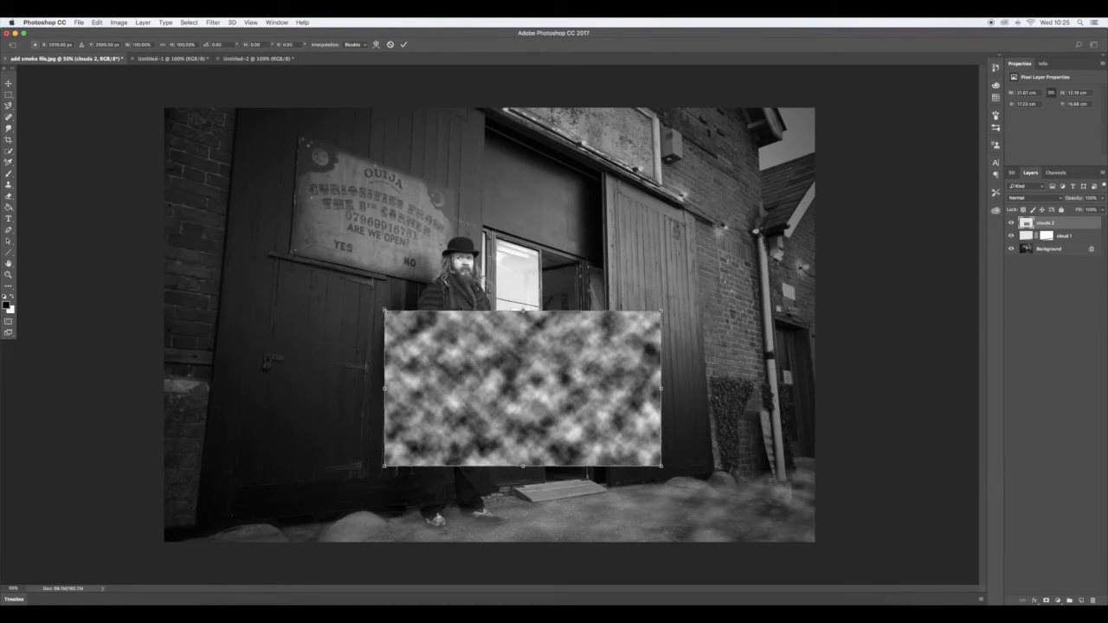
pyautogui.moveTo(384, 311); pyautogui.dragTo(92, 146)
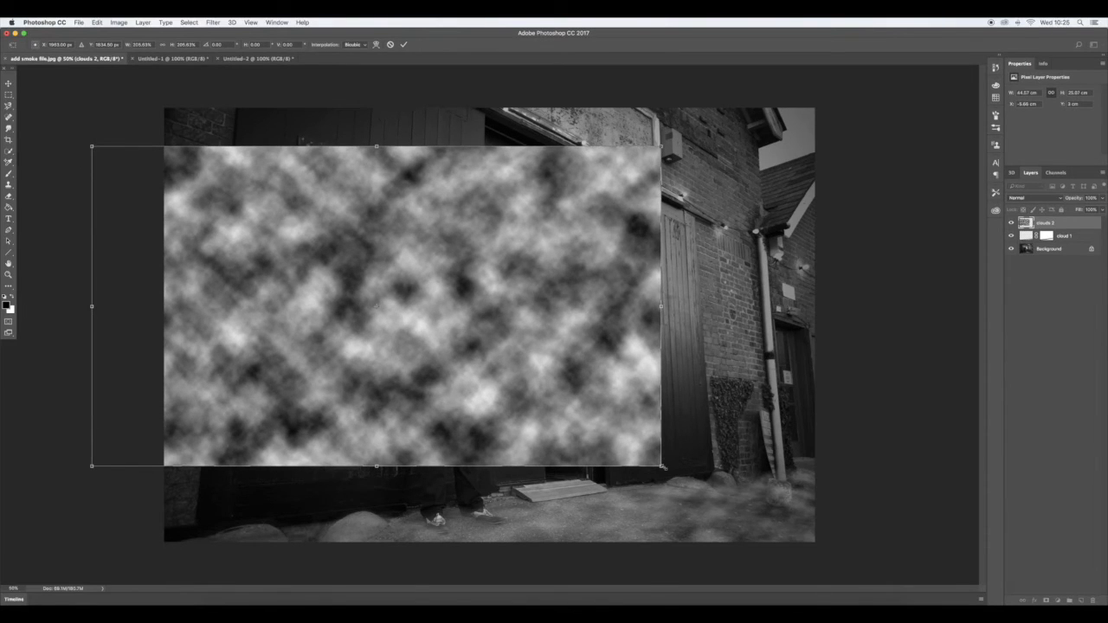
pyautogui.moveTo(663, 468); pyautogui.dragTo(766, 525)
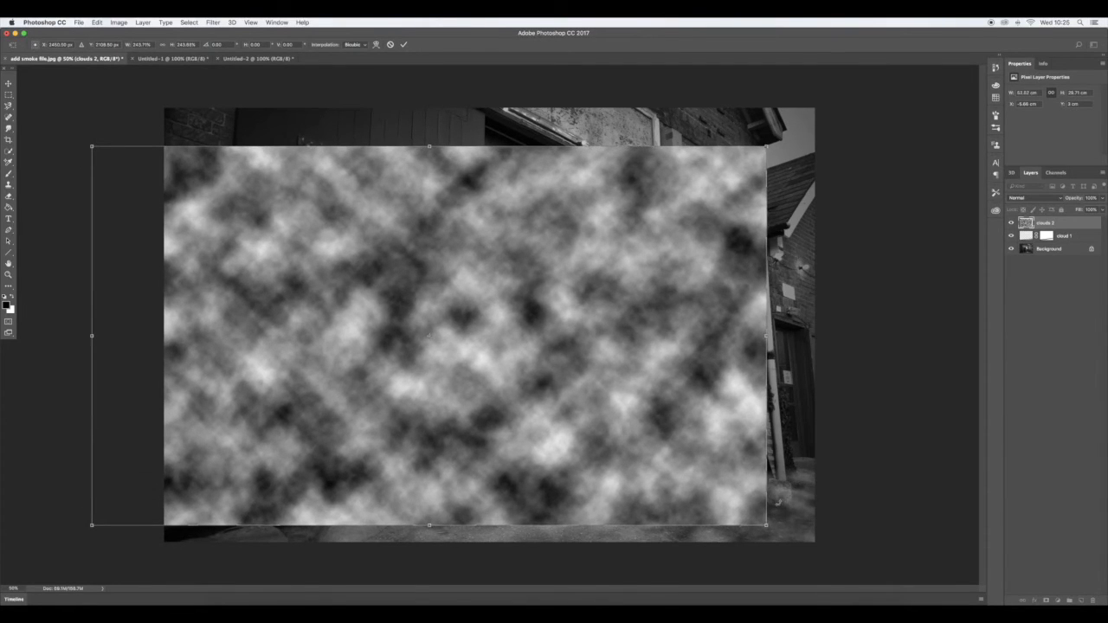
pyautogui.press('Return')
# Taper the clouds 2 layer with a perspective transform so it narrows toward the drainpipe side, and move it over the lower photo
pyautogui.press('super+t')
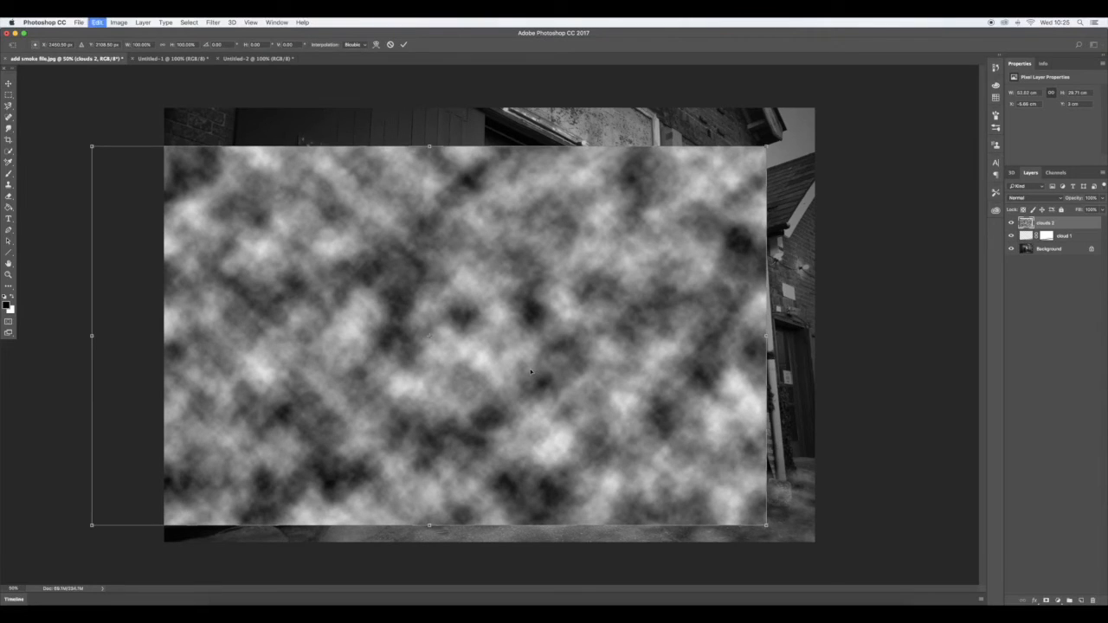
pyautogui.click(96, 22)
pyautogui.moveTo(165, 215)
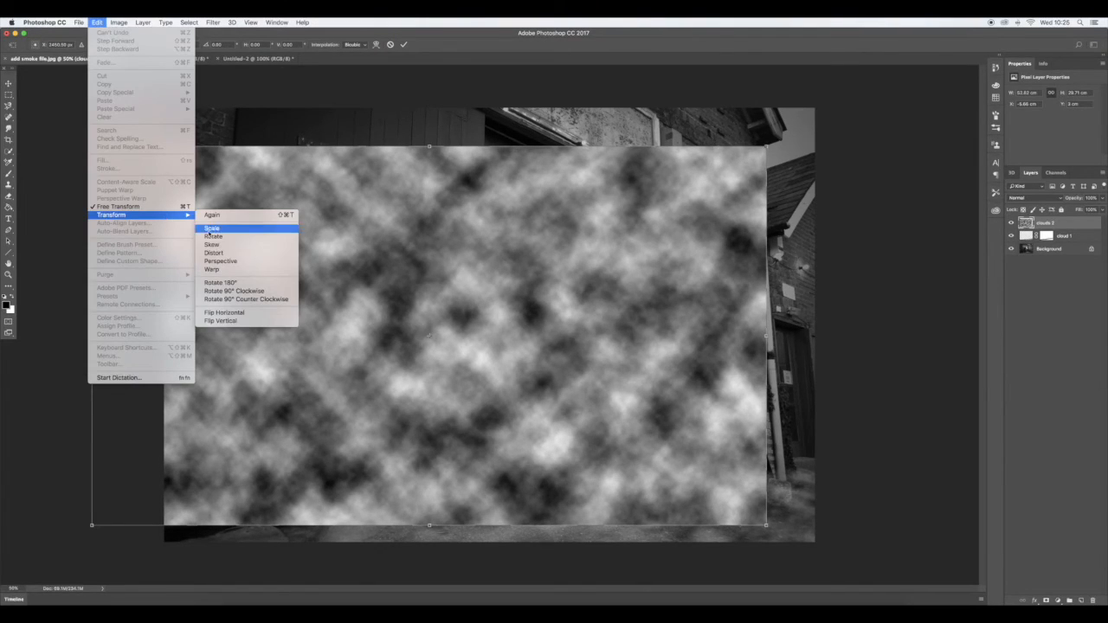
pyautogui.click(223, 262)
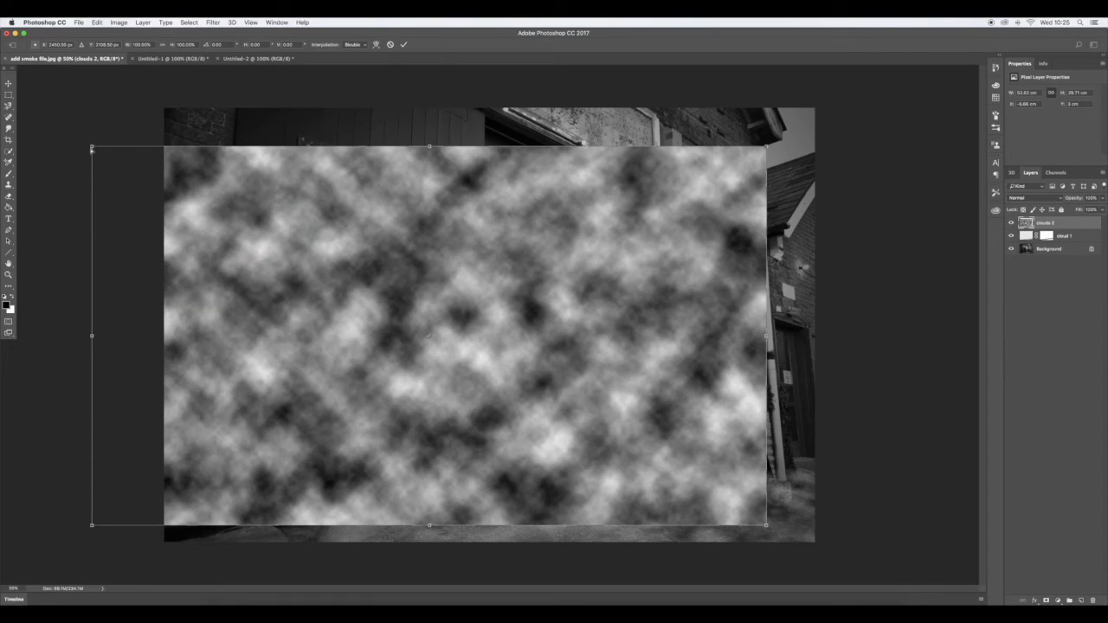
pyautogui.moveTo(92, 148); pyautogui.dragTo(157, 210)
pyautogui.moveTo(707, 150); pyautogui.dragTo(710, 413)
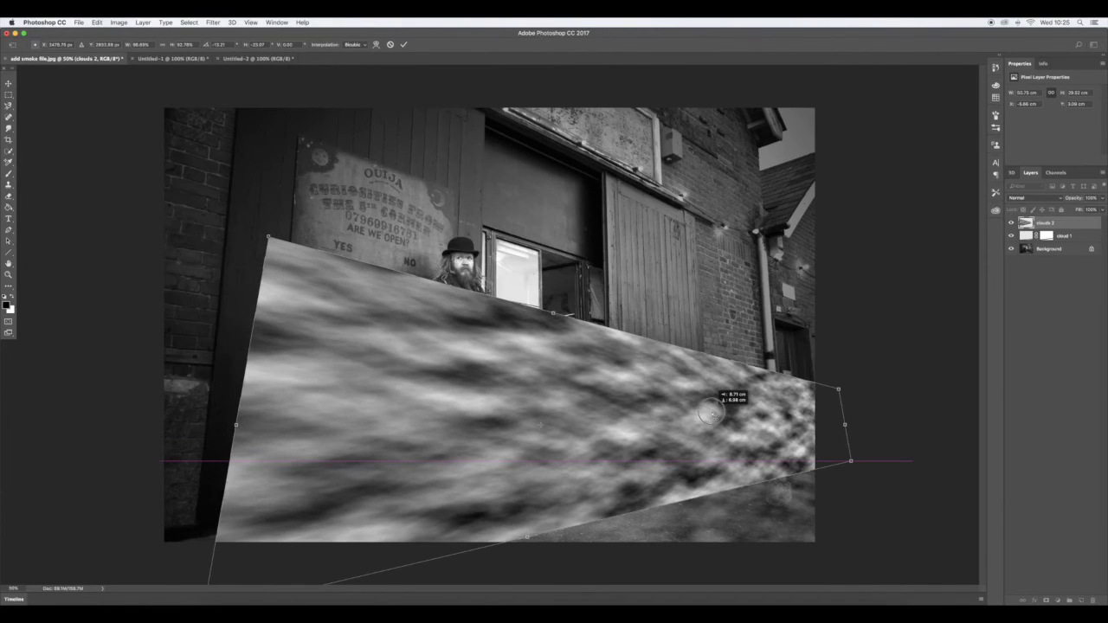
# Reduce the clouds 2 layer's opacity to about 48% and move it down toward the ground
pyautogui.click(1102, 198)
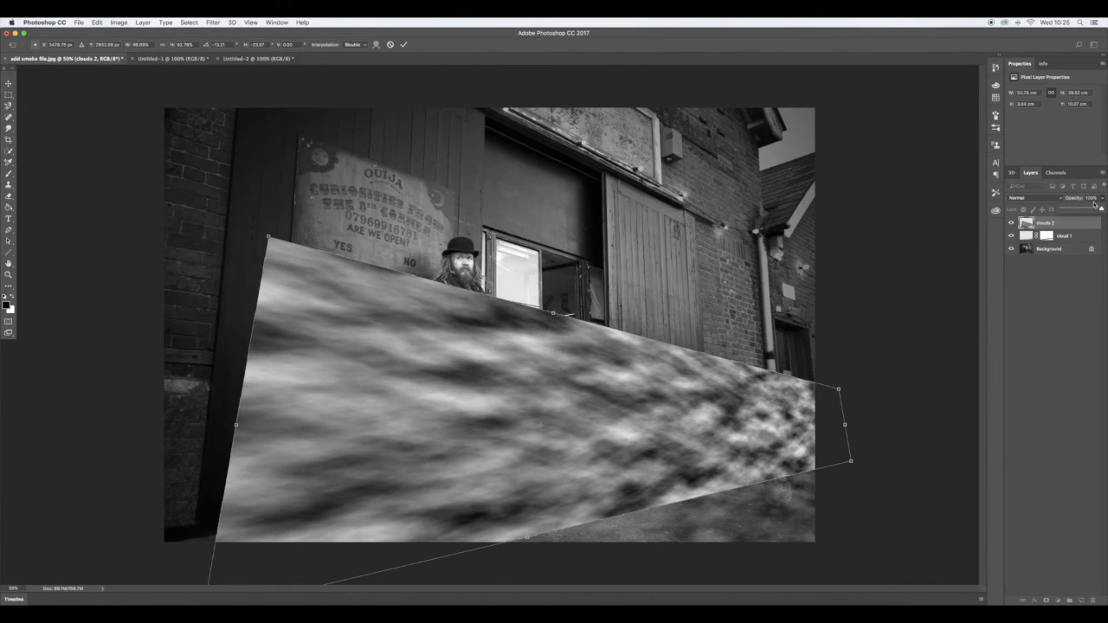
pyautogui.click(1081, 209)
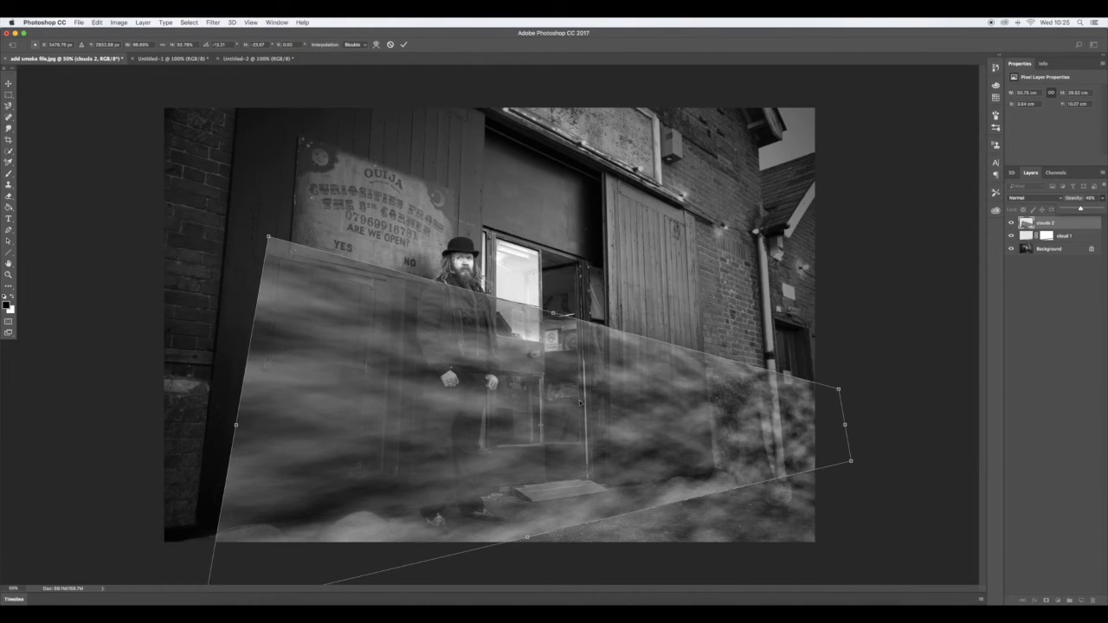
pyautogui.moveTo(580, 402); pyautogui.dragTo(582, 463)
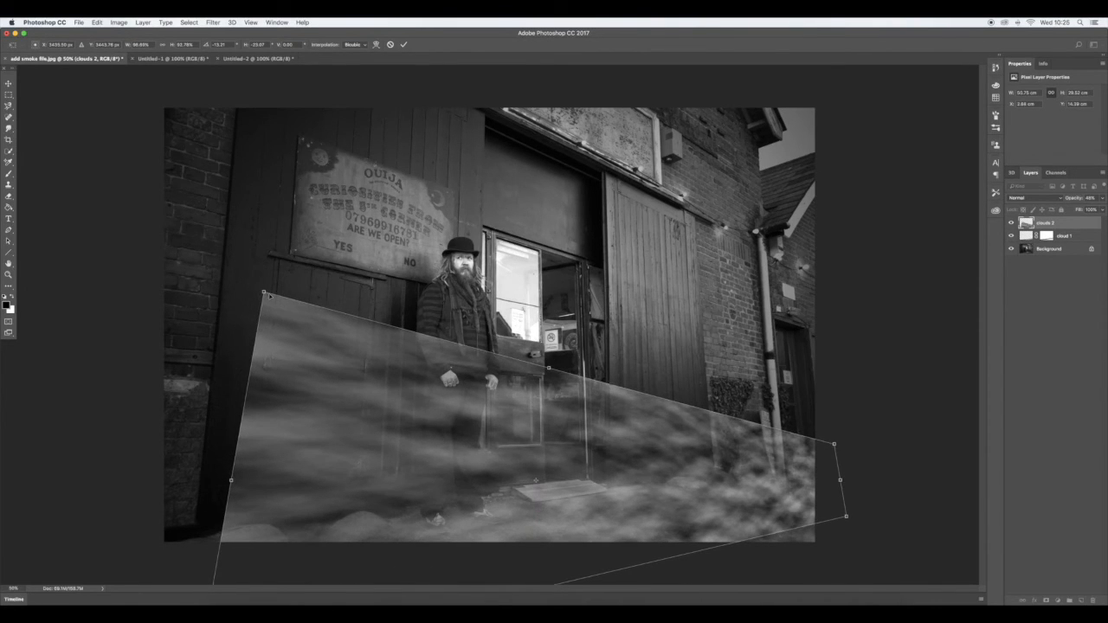
# Adjust the heights of both clouds 2 sides in perspective and rotate the shape counterclockwise until its upper edge is level
pyautogui.moveTo(221, 382); pyautogui.dragTo(248, 362)
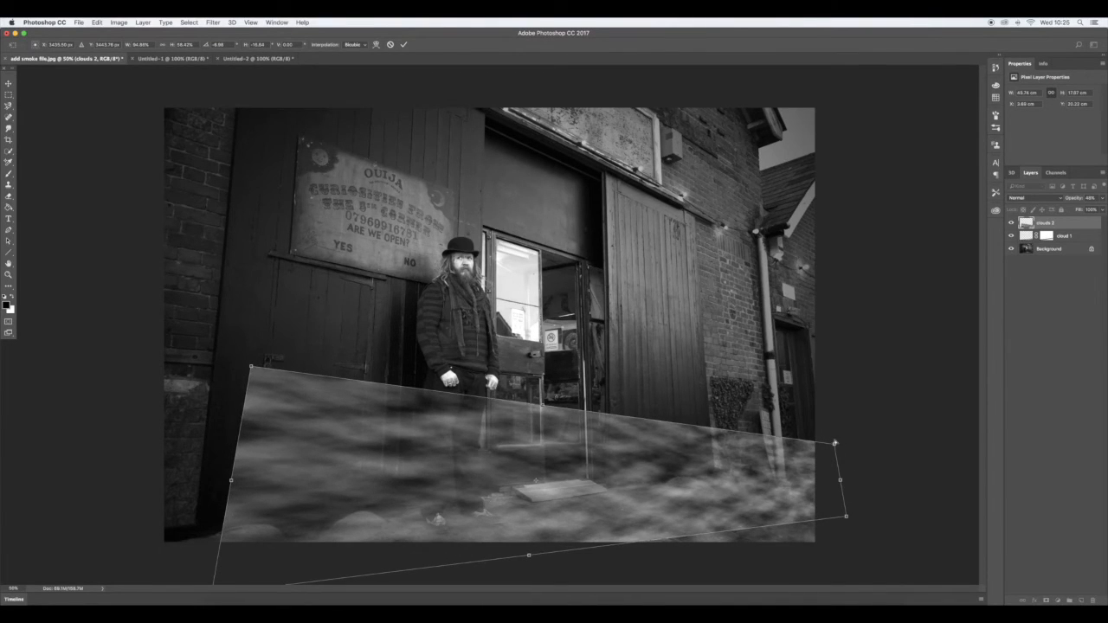
pyautogui.moveTo(836, 445); pyautogui.dragTo(833, 433)
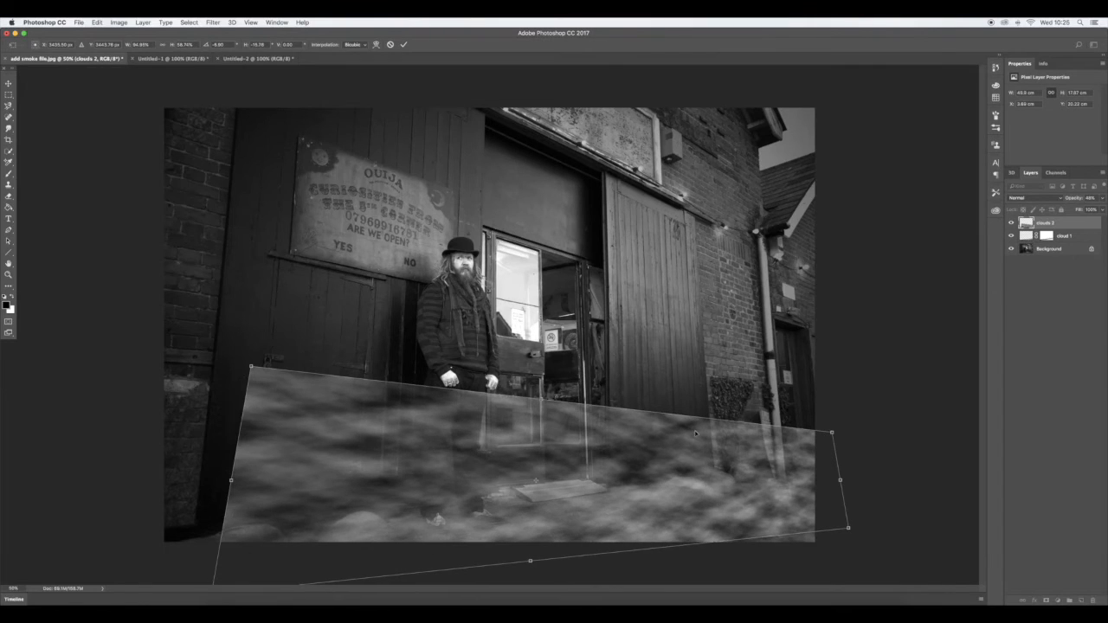
pyautogui.click(97, 22)
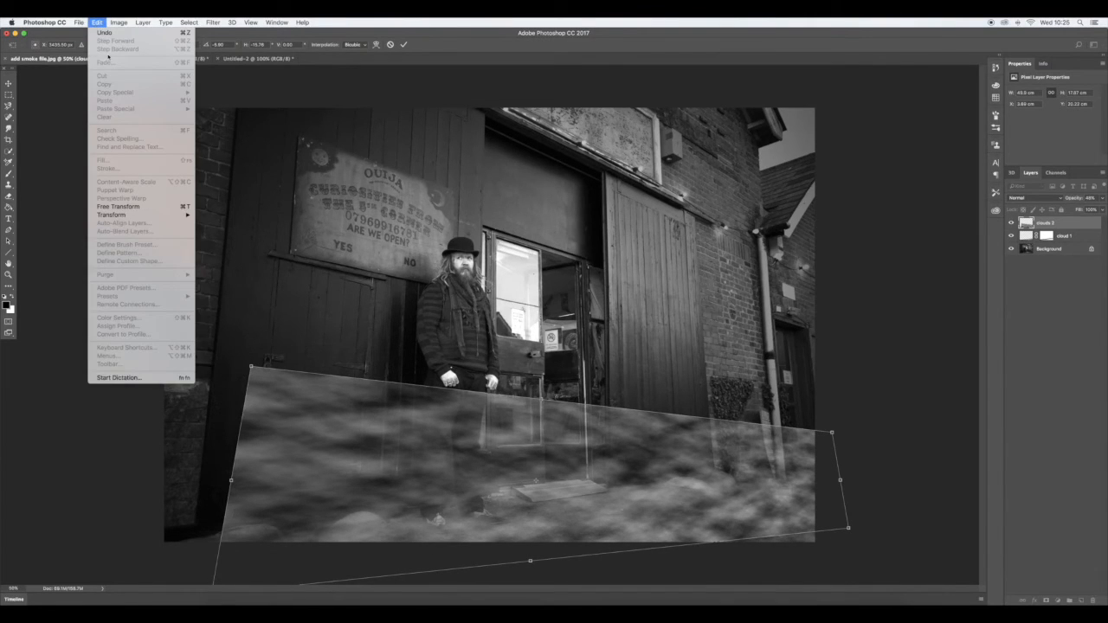
pyautogui.moveTo(169, 216)
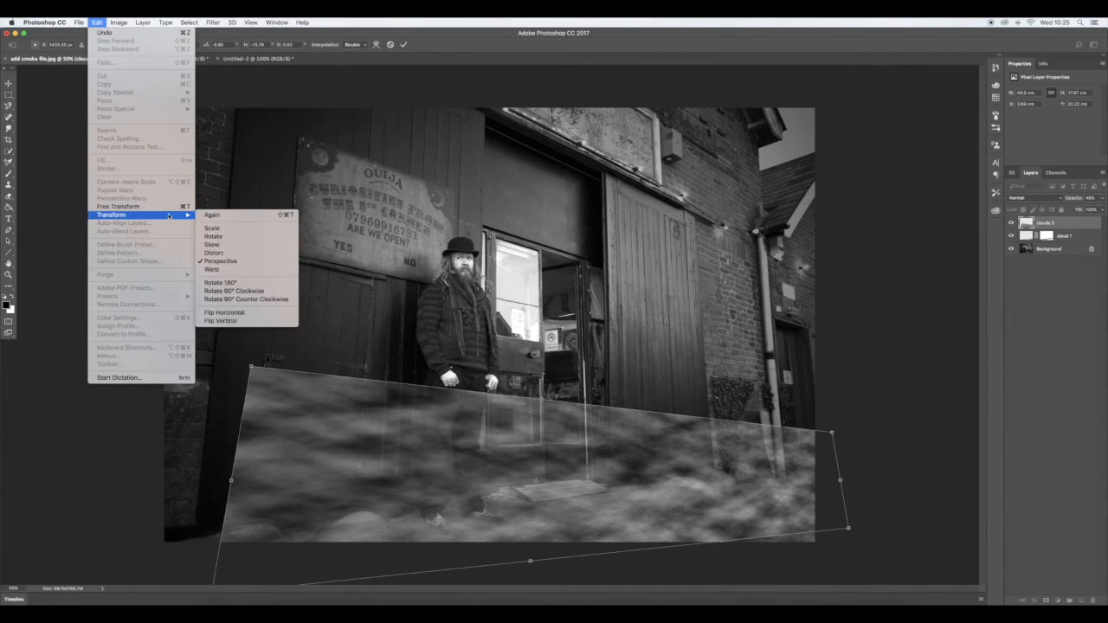
pyautogui.click(221, 238)
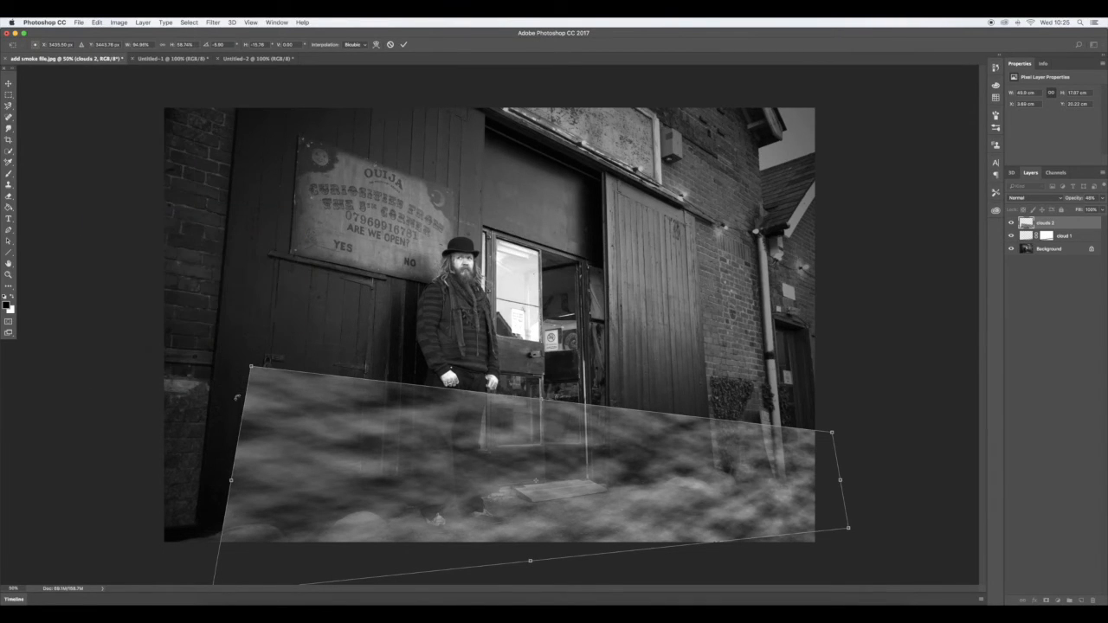
pyautogui.moveTo(245, 352); pyautogui.dragTo(235, 392)
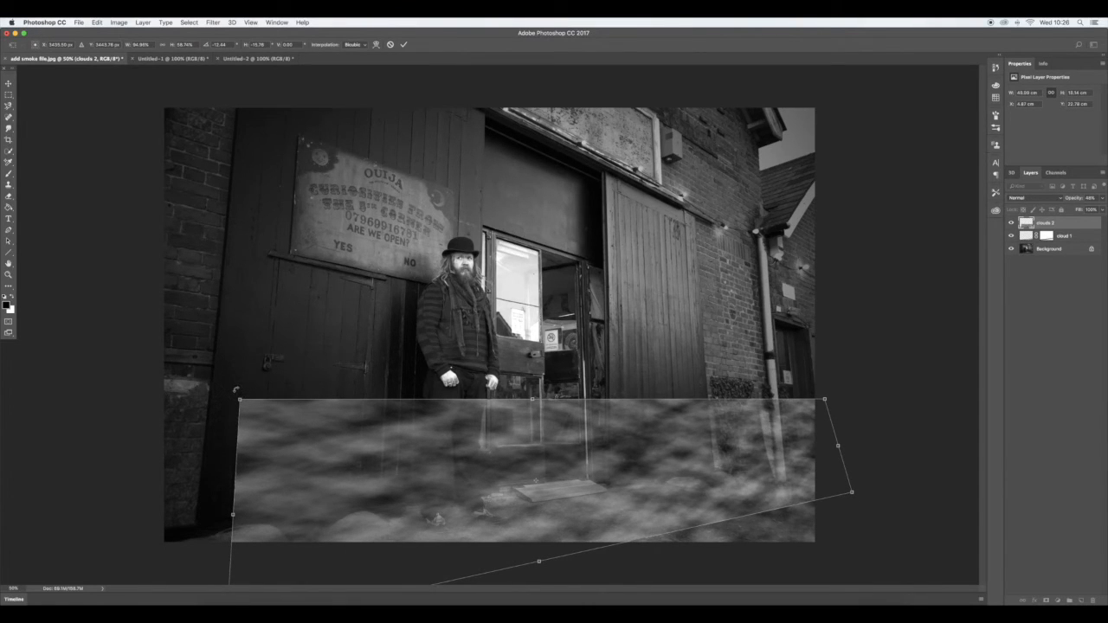
# Scale the clouds 2 shape outward past both sides of the photo so it covers the full width of the ground
pyautogui.click(97, 23)
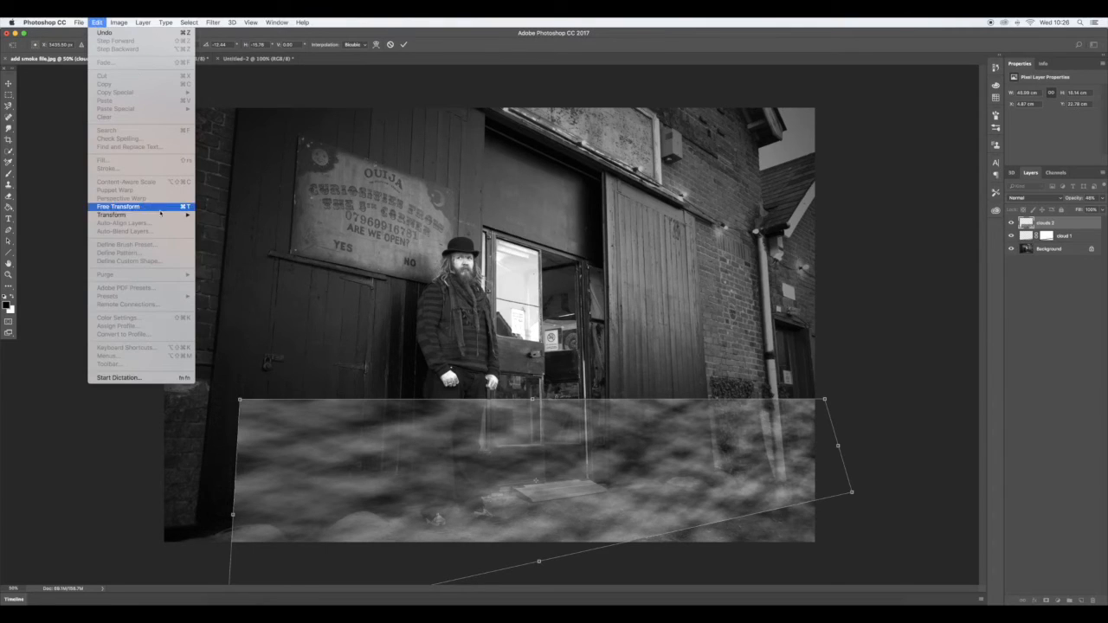
pyautogui.moveTo(139, 215)
pyautogui.click(211, 228)
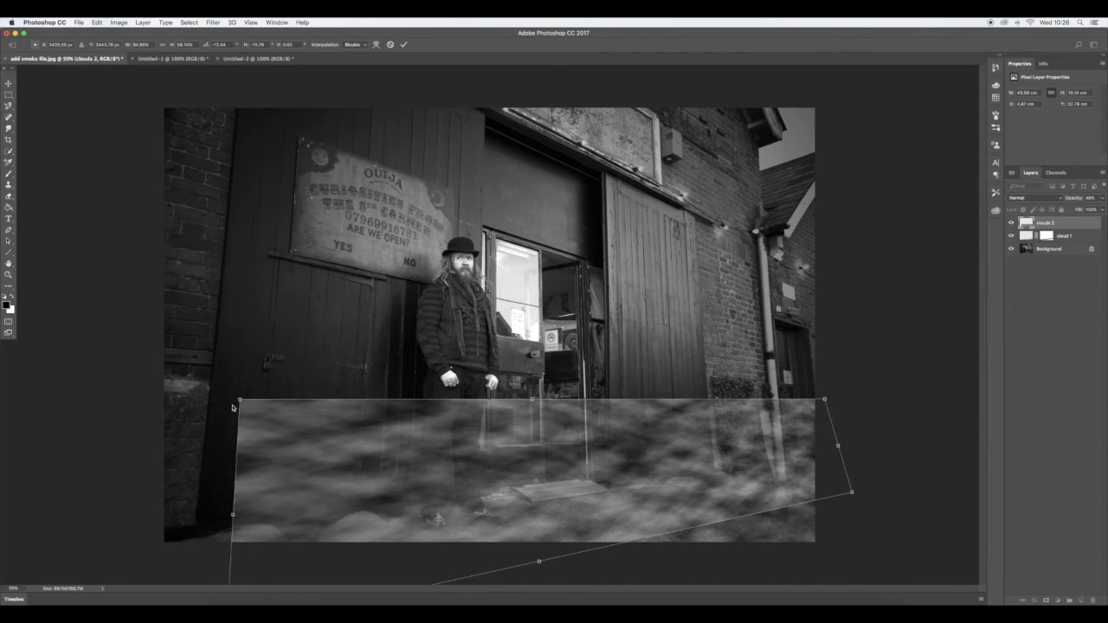
pyautogui.moveTo(238, 398); pyautogui.dragTo(138, 382)
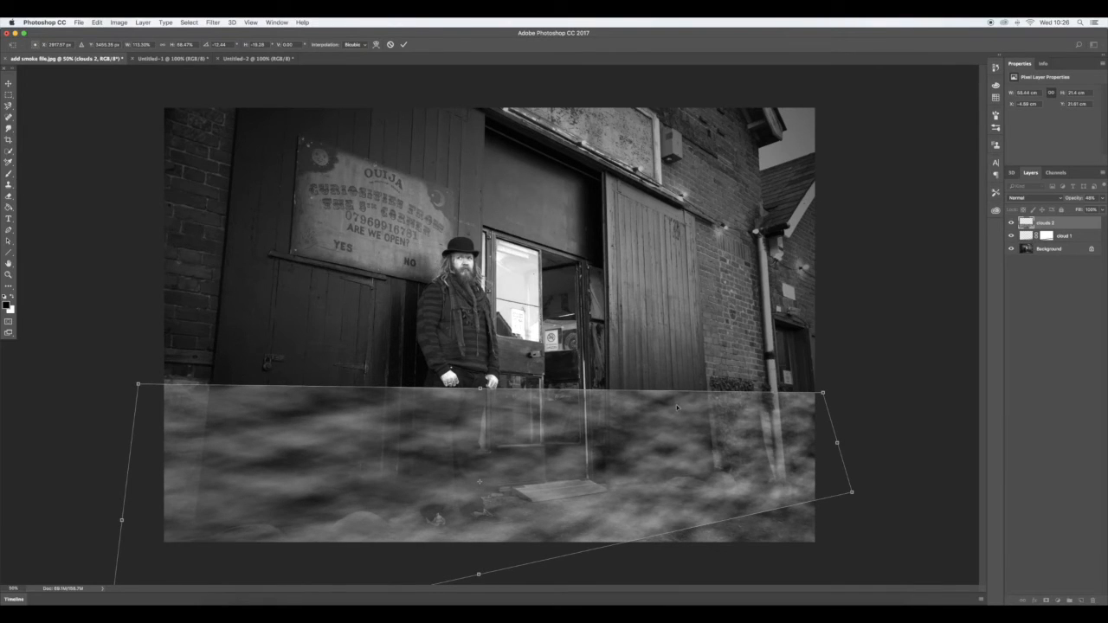
pyautogui.moveTo(852, 492); pyautogui.dragTo(936, 523)
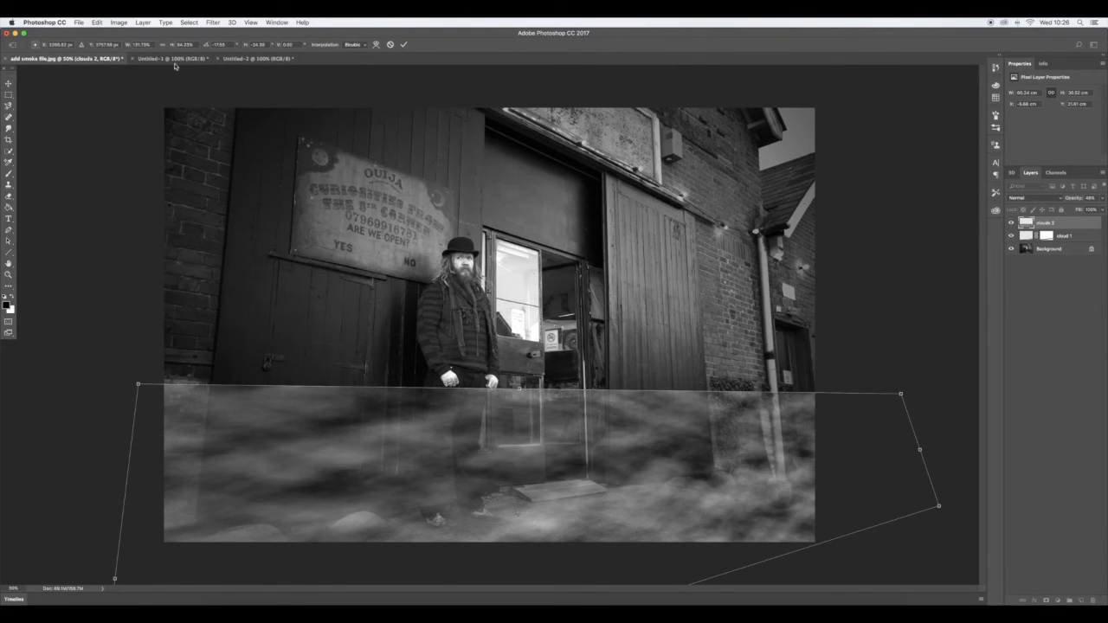
# Reduce the height of the clouds 2 shape's drainpipe side further with a perspective transform
pyautogui.click(97, 22)
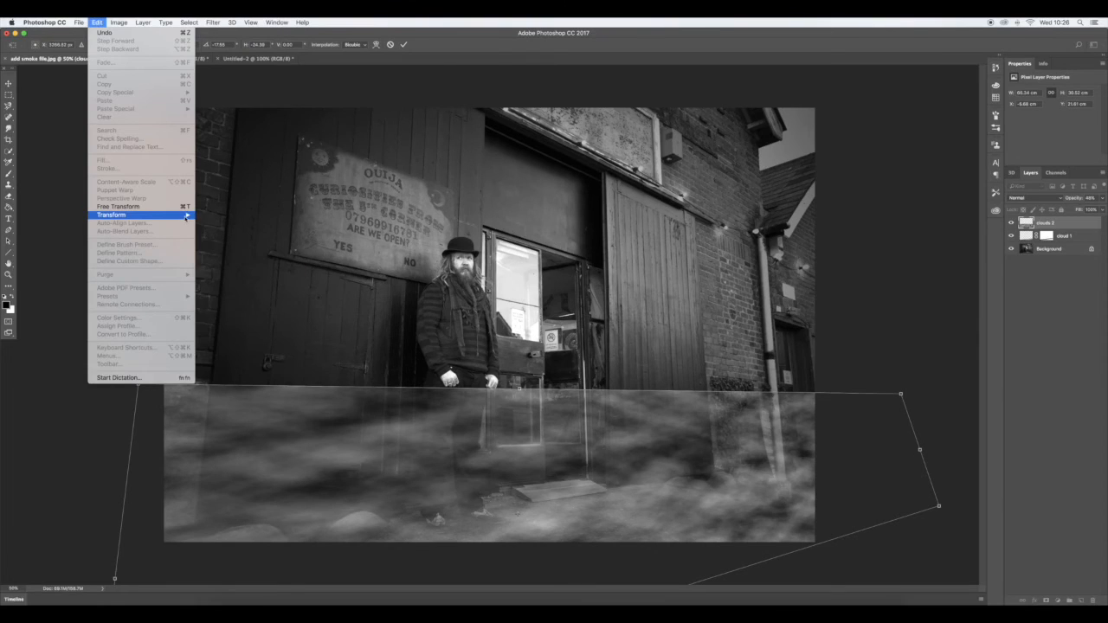
pyautogui.moveTo(178, 215)
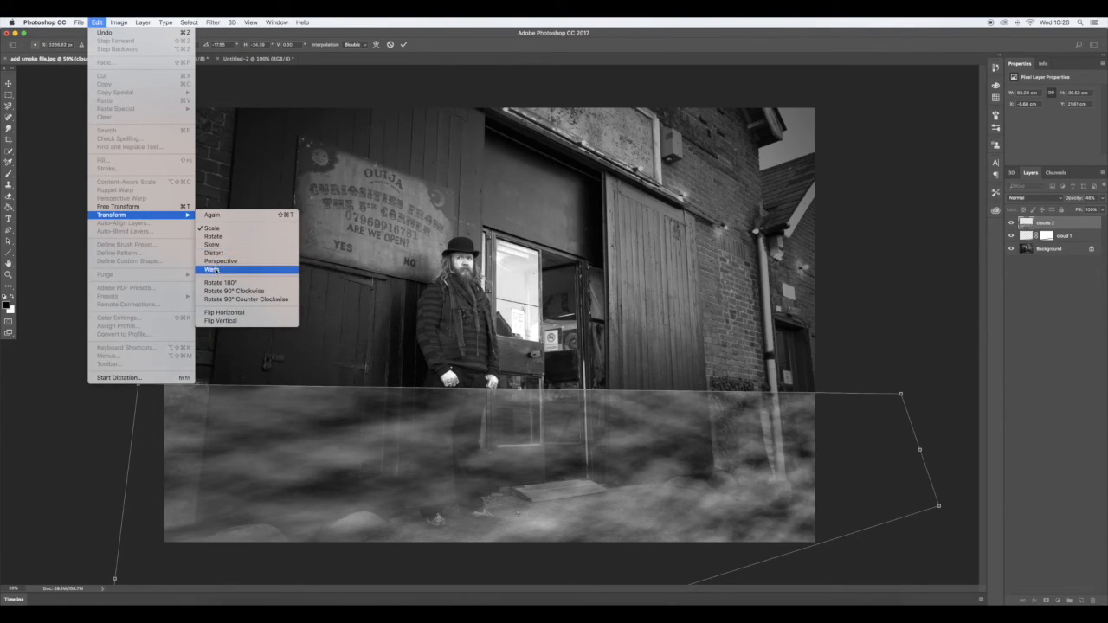
pyautogui.click(221, 261)
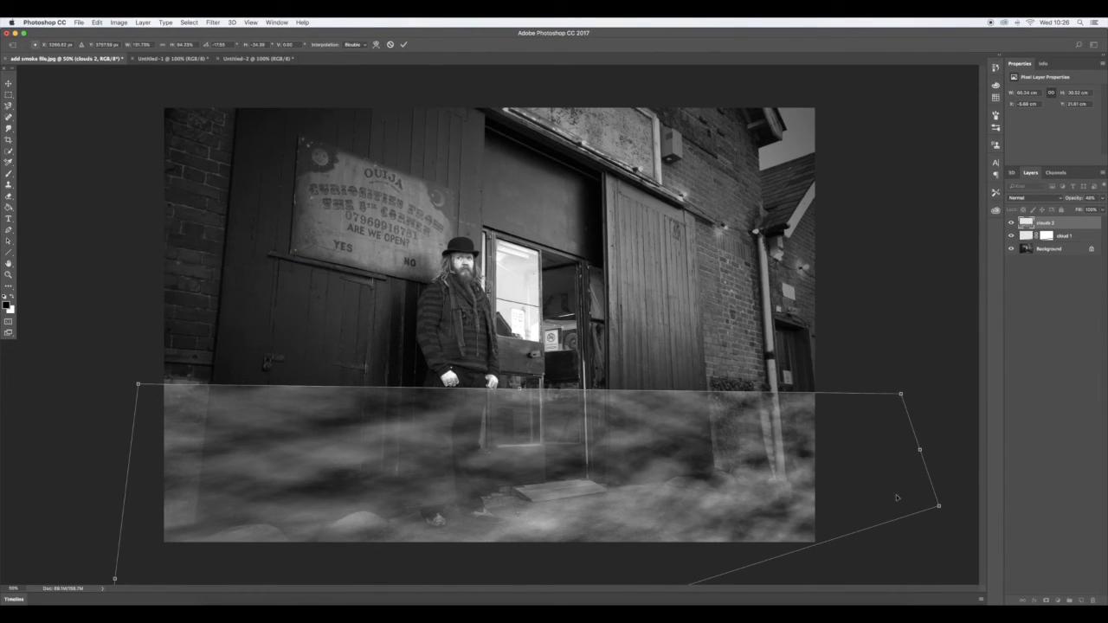
pyautogui.moveTo(939, 508); pyautogui.dragTo(934, 491)
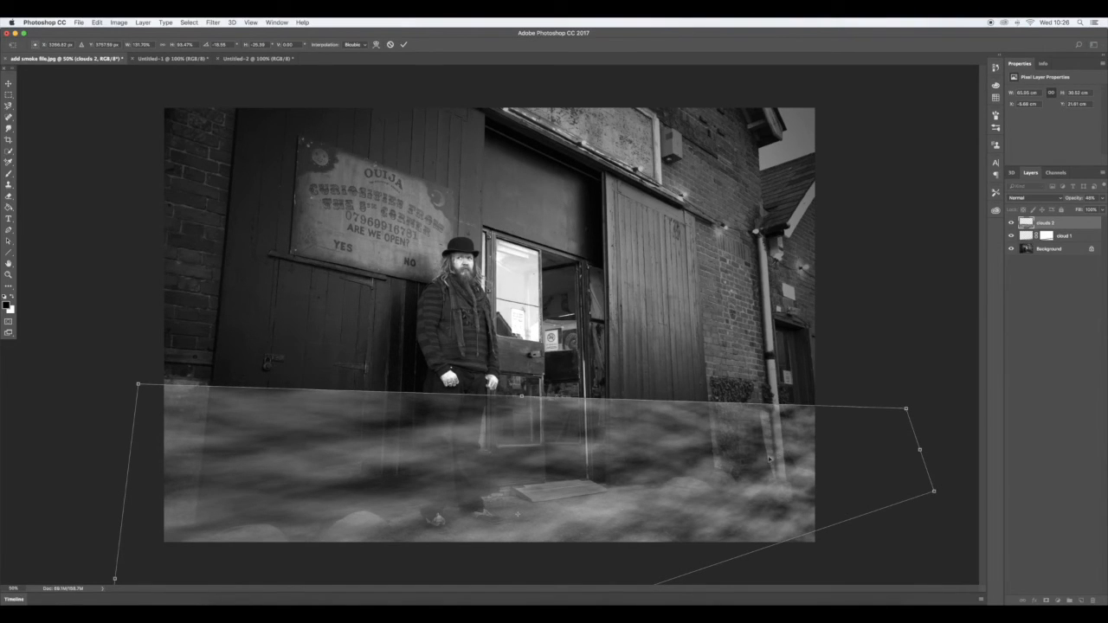
# Rotate the clouds 2 shape slightly counterclockwise until its upper edge is nearly level across the photo
pyautogui.click(98, 23)
pyautogui.moveTo(181, 215)
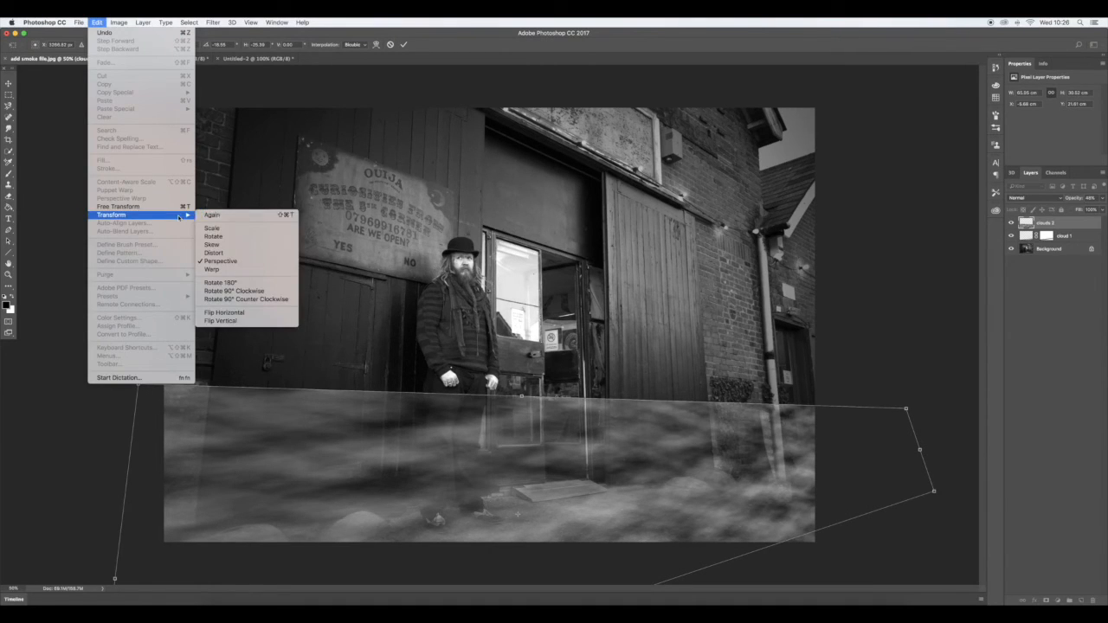
pyautogui.click(213, 238)
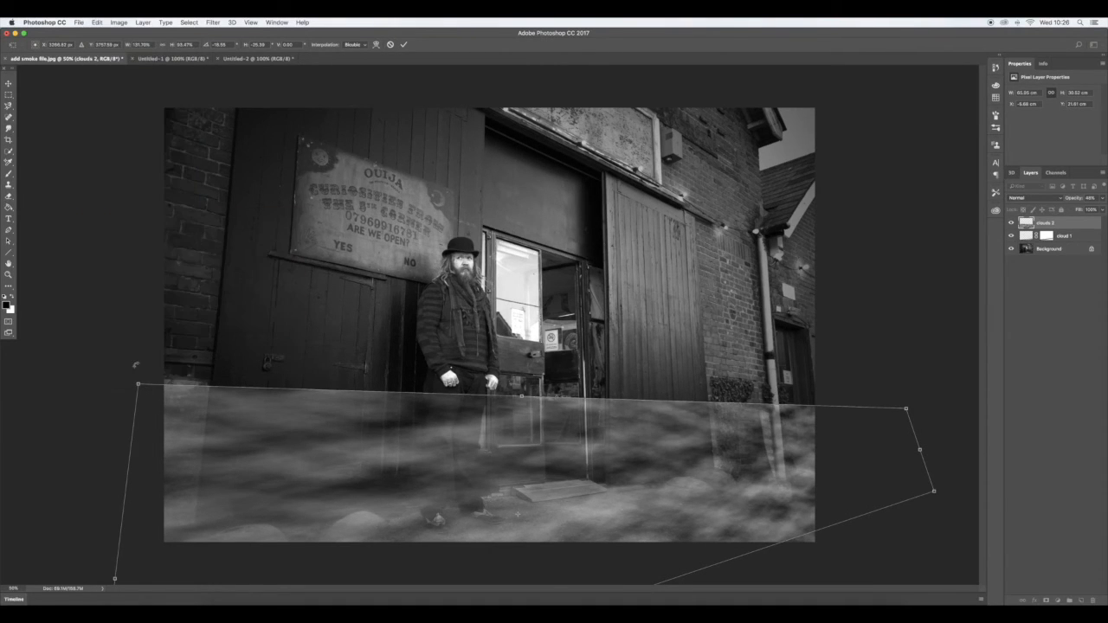
pyautogui.moveTo(131, 378); pyautogui.dragTo(130, 397)
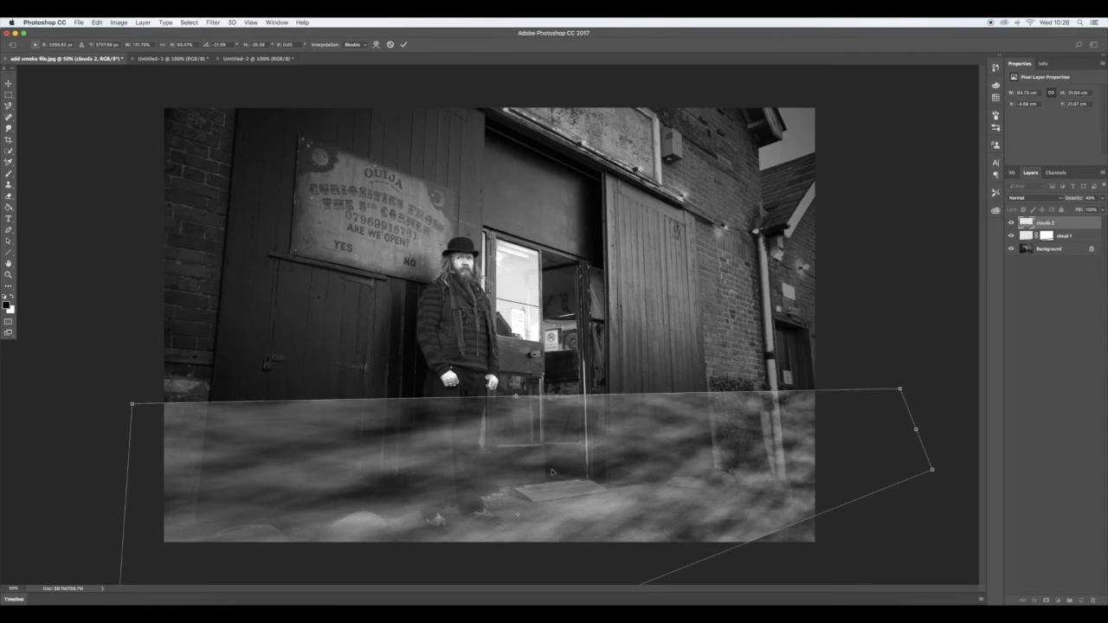
# Move the clouds 2 shape down to the man's lower legs and apply the transform
pyautogui.moveTo(554, 472); pyautogui.dragTo(567, 495)
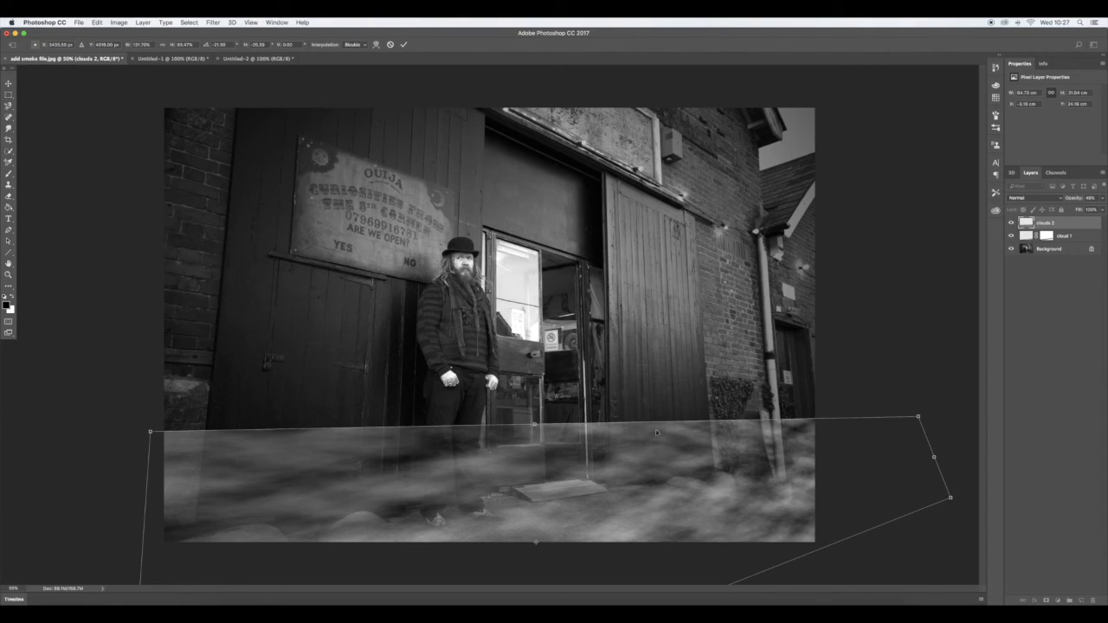
pyautogui.moveTo(546, 451); pyautogui.dragTo(539, 474)
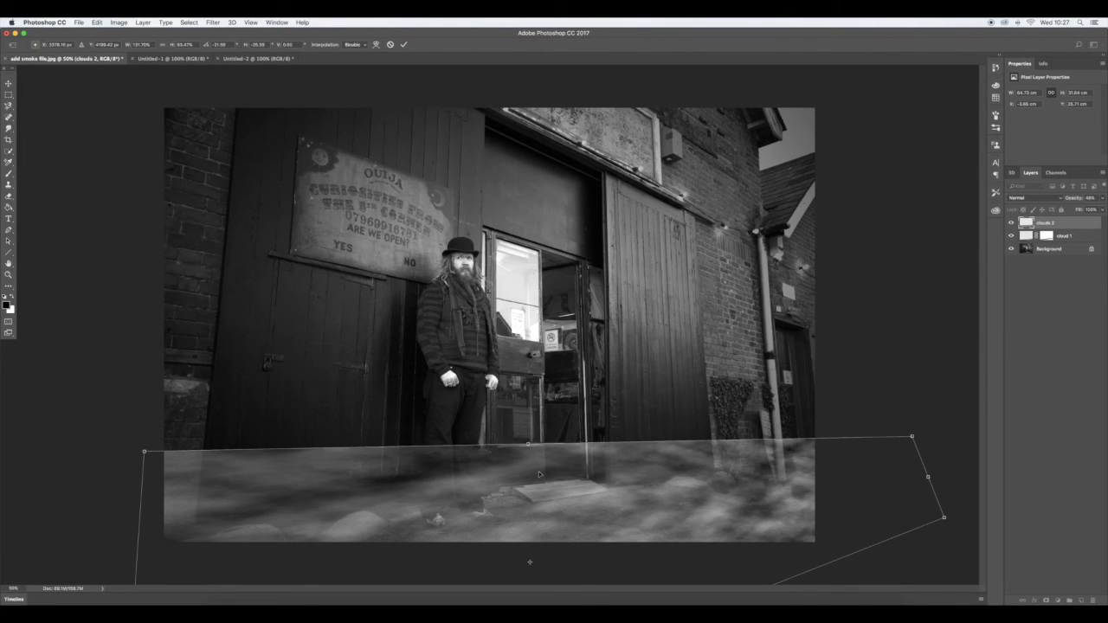
pyautogui.press('Return')
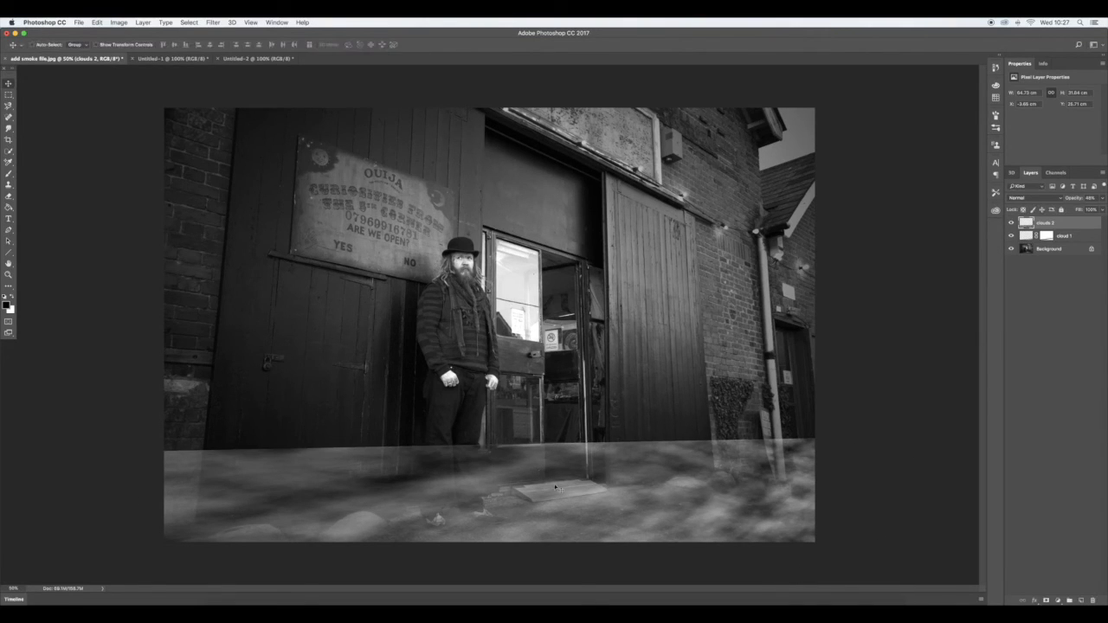
# Add a layer mask to clouds 2 and brush black along the smoke's hard upper edge to soften it
pyautogui.click(1046, 601)
pyautogui.press('b')
pyautogui.moveTo(405, 450)
pyautogui.mouseDown()
pyautogui.moveTo(176, 452)
pyautogui.moveTo(201, 465)
pyautogui.moveTo(582, 438)
pyautogui.moveTo(492, 437)
pyautogui.moveTo(826, 440)
pyautogui.mouseUp()
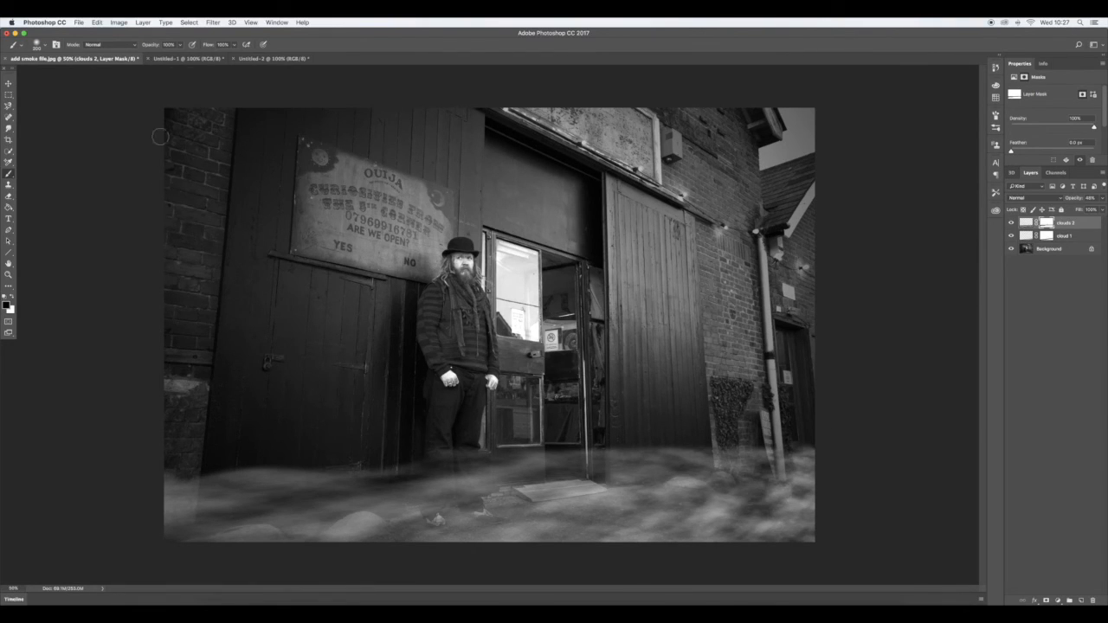
# Replace the current brushes with the Basic Brushes set and choose the soft round 100 px brush
pyautogui.click(43, 46)
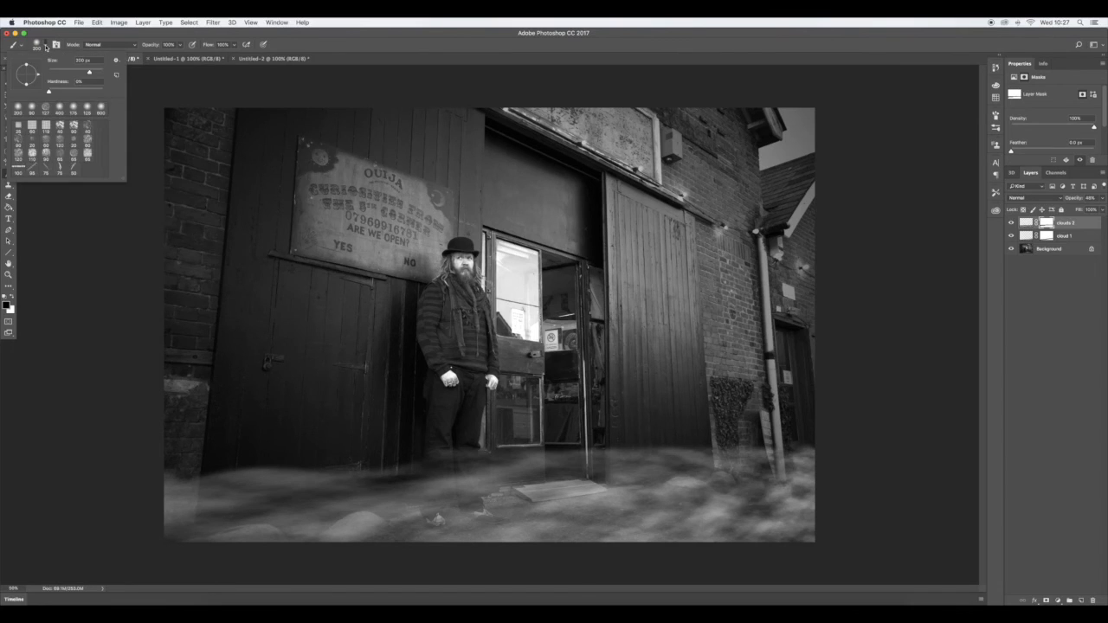
pyautogui.click(116, 59)
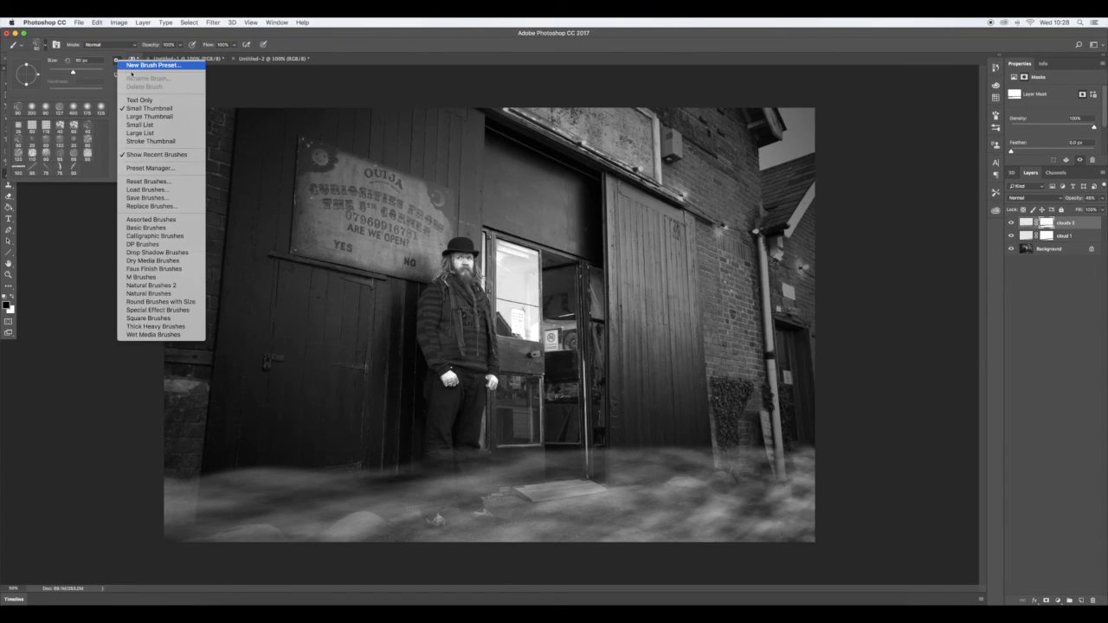
pyautogui.click(152, 229)
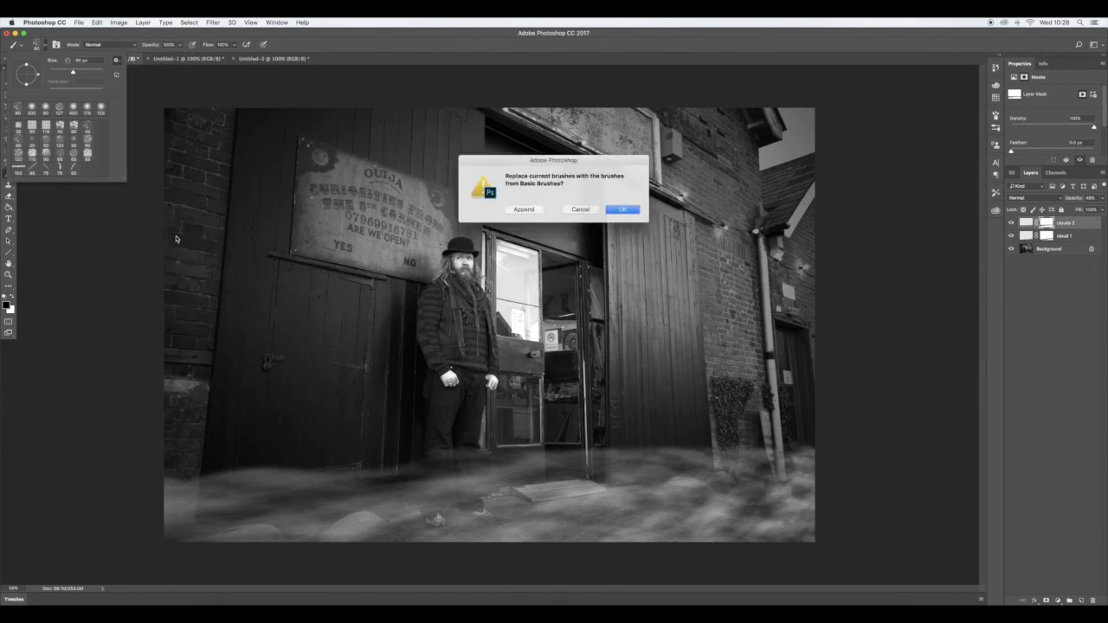
pyautogui.press('Return')
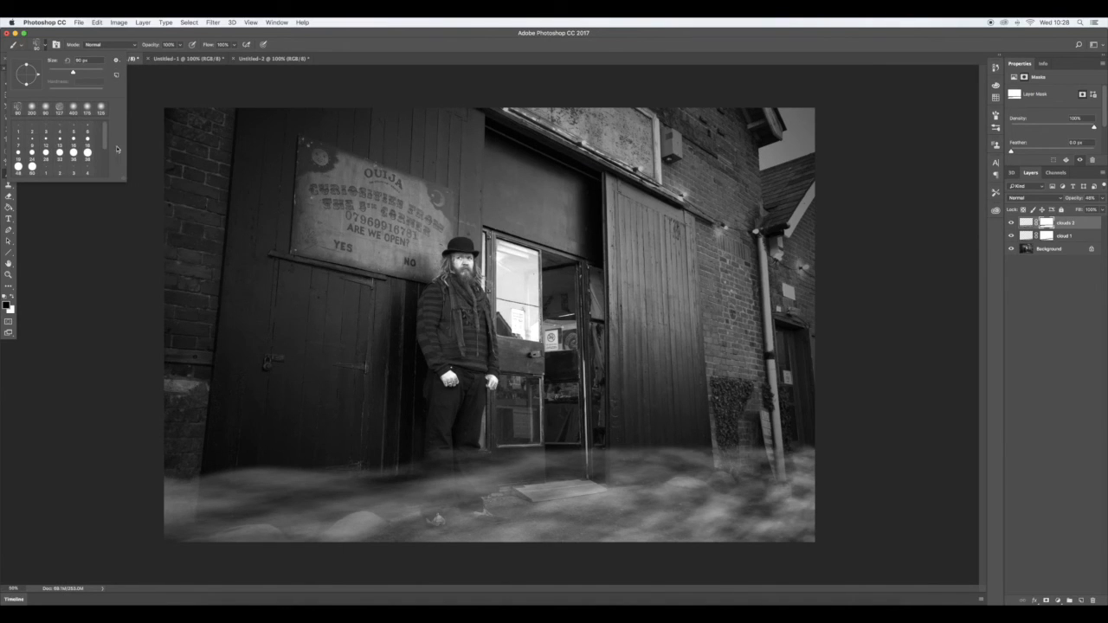
pyautogui.scroll(-3, 105, 163)
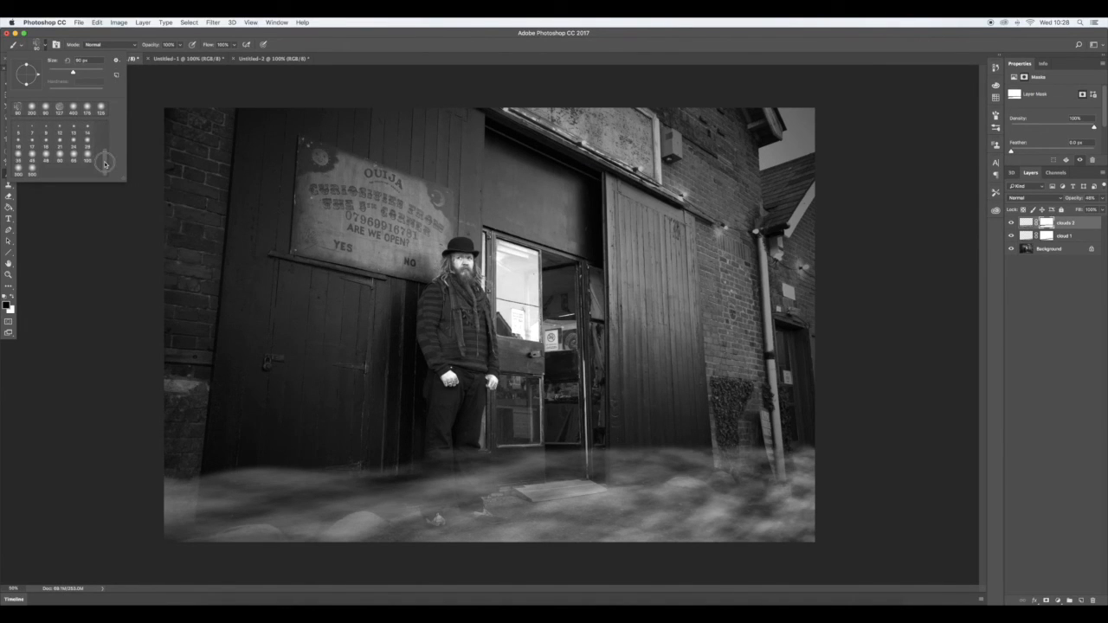
pyautogui.click(88, 142)
pyautogui.click(88, 156)
pyautogui.click(223, 361)
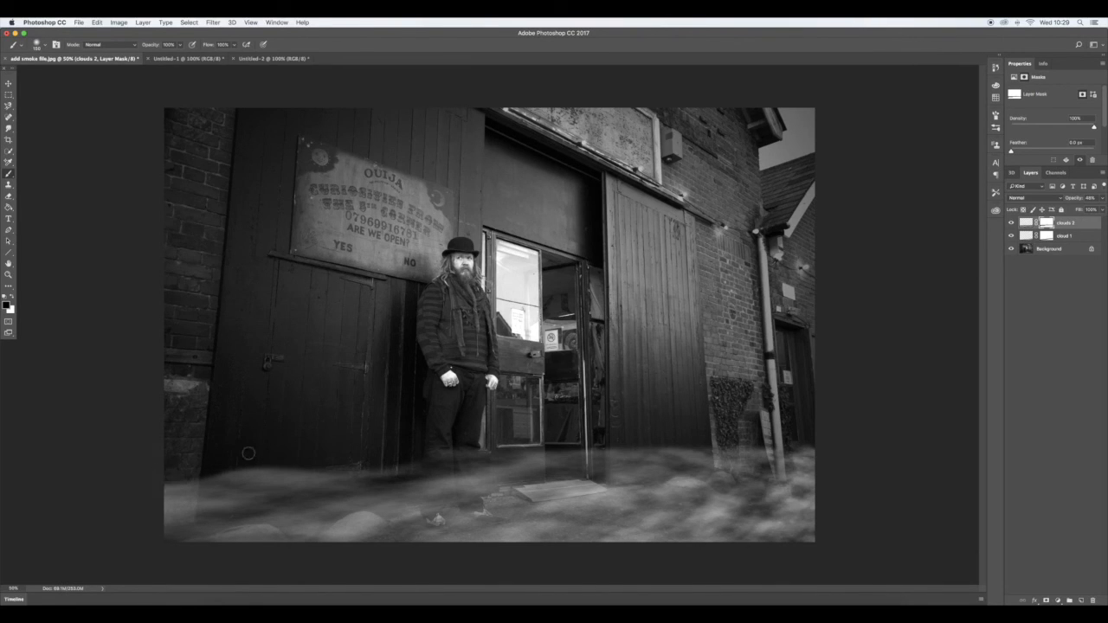
# Paint black on the clouds 2 mask to lower the smoke's upper edge along the wooden doors on both sides of the man
pyautogui.moveTo(208, 465); pyautogui.dragTo(383, 468)
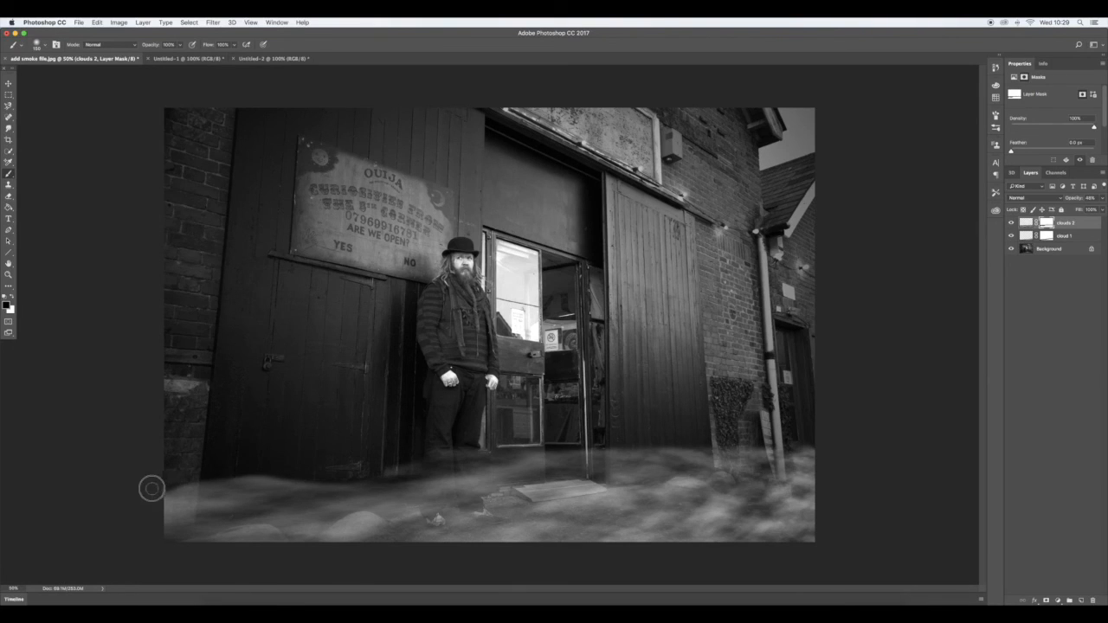
pyautogui.moveTo(615, 442)
pyautogui.mouseDown()
pyautogui.moveTo(691, 432)
pyautogui.moveTo(606, 436)
pyautogui.moveTo(764, 445)
pyautogui.moveTo(743, 450)
pyautogui.moveTo(802, 436)
pyautogui.moveTo(603, 447)
pyautogui.mouseUp()
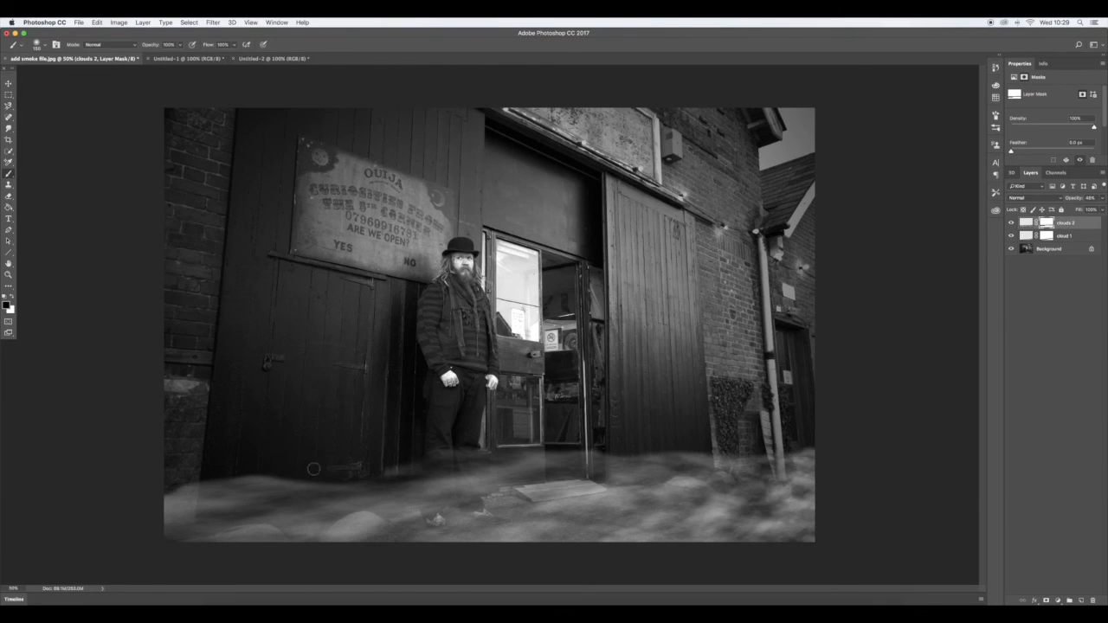
pyautogui.moveTo(231, 485)
pyautogui.mouseDown()
pyautogui.moveTo(260, 471)
pyautogui.moveTo(168, 485)
pyautogui.moveTo(412, 449)
pyautogui.moveTo(407, 460)
pyautogui.mouseUp()
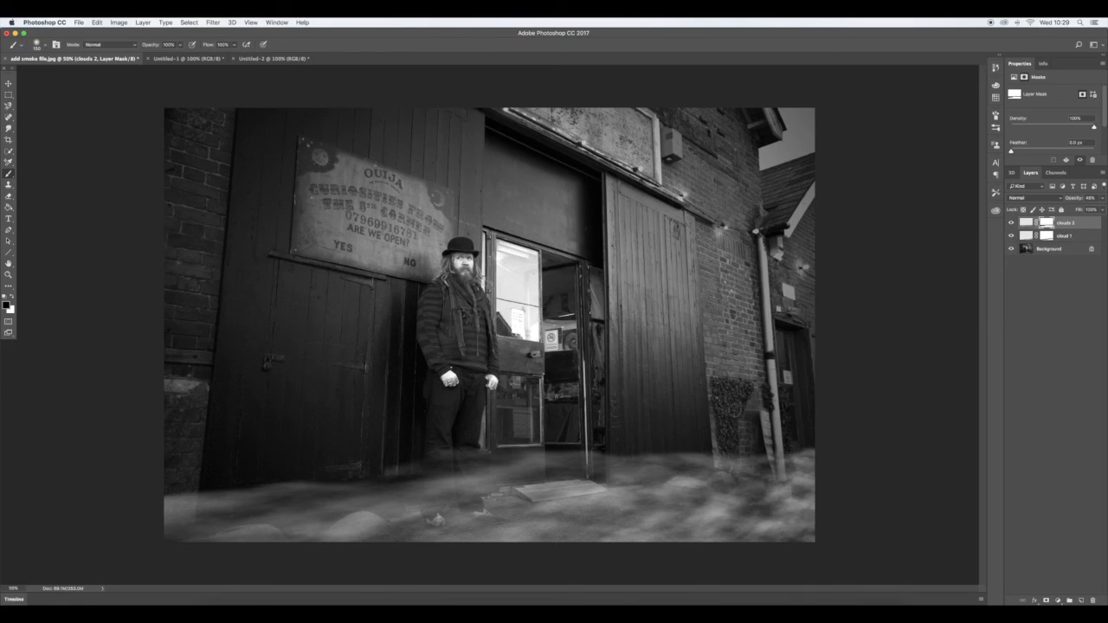
# Try painting white on the clouds 2 mask to restore smoke near the ivy, reduce the brush size, and undo the last change
pyautogui.press('x')
pyautogui.moveTo(684, 437)
pyautogui.mouseDown()
pyautogui.moveTo(738, 451)
pyautogui.moveTo(774, 442)
pyautogui.moveTo(768, 452)
pyautogui.moveTo(688, 443)
pyautogui.moveTo(705, 439)
pyautogui.mouseUp()
pyautogui.press('[')
pyautogui.press('[')
pyautogui.press('[')
pyautogui.press('[')
pyautogui.press('x')
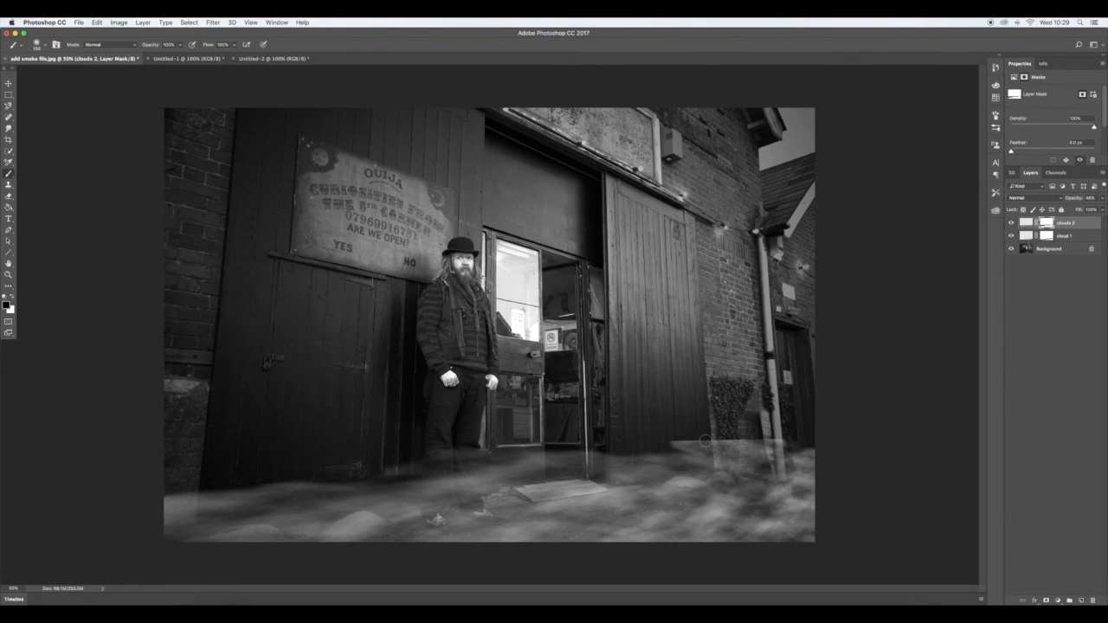
pyautogui.press('super+z')
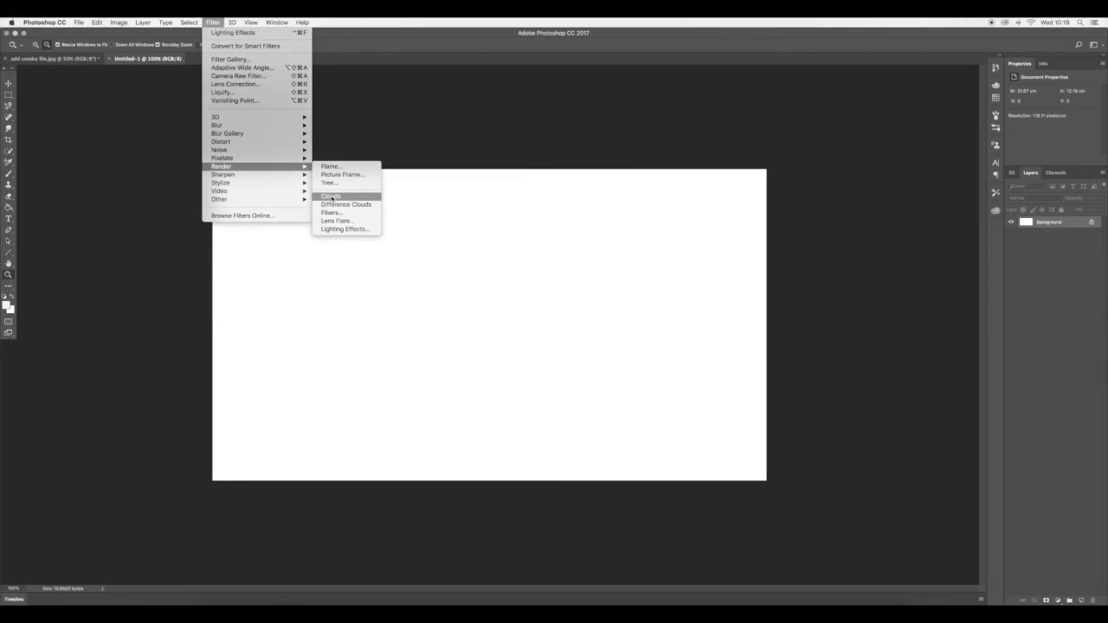
# Render Clouds twice on the blank Untitled-1 document with white as both foreground and background colour
pyautogui.click(332, 198)
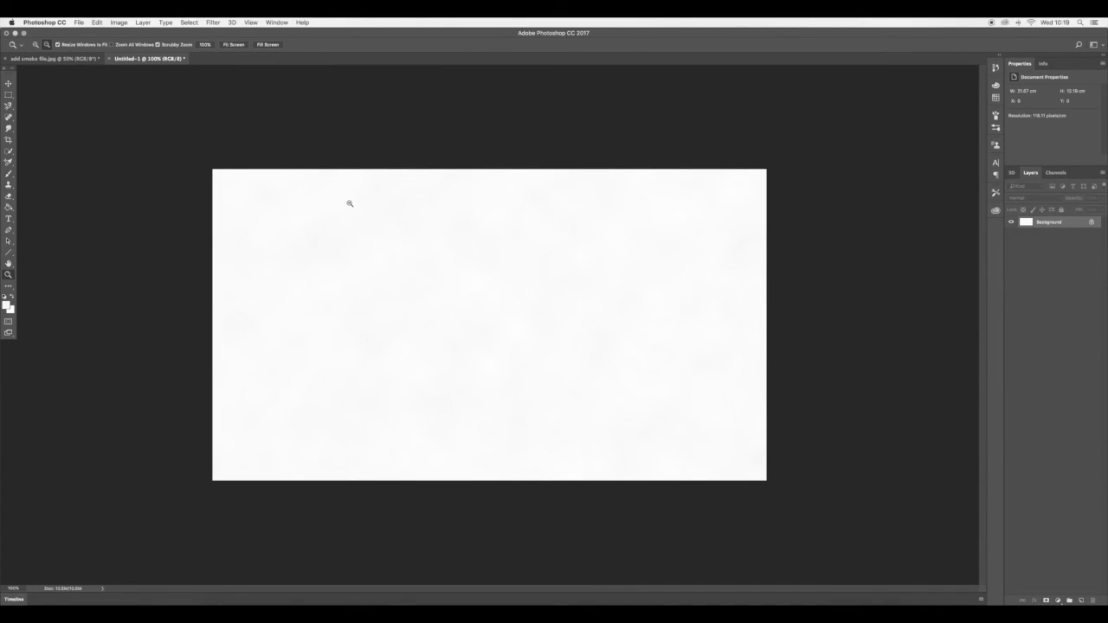
pyautogui.click(213, 22)
pyautogui.moveTo(257, 168)
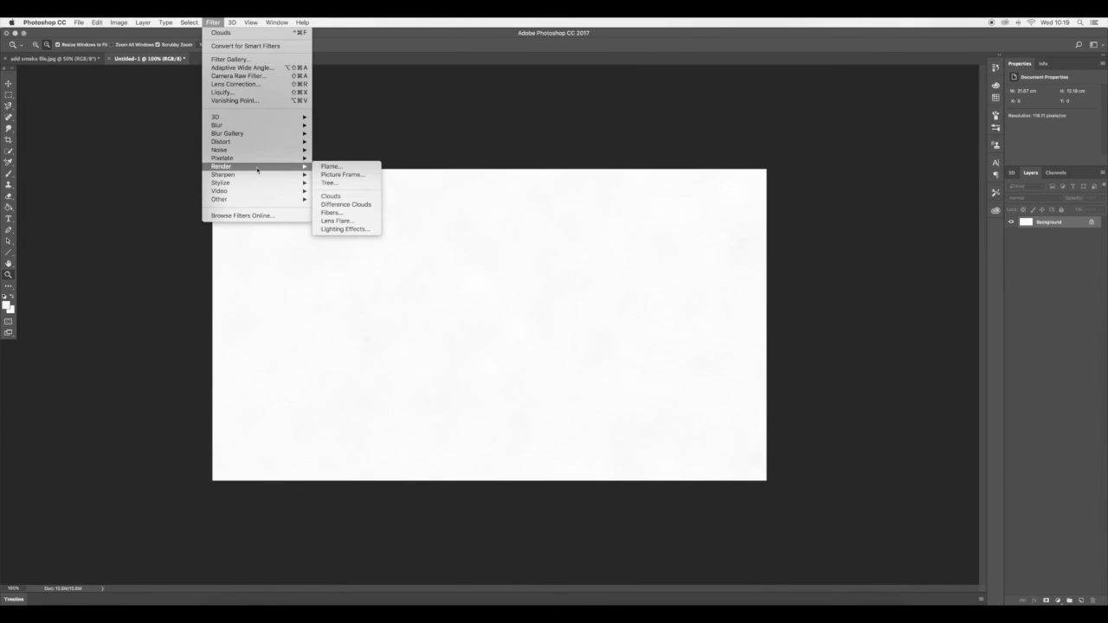
pyautogui.click(330, 197)
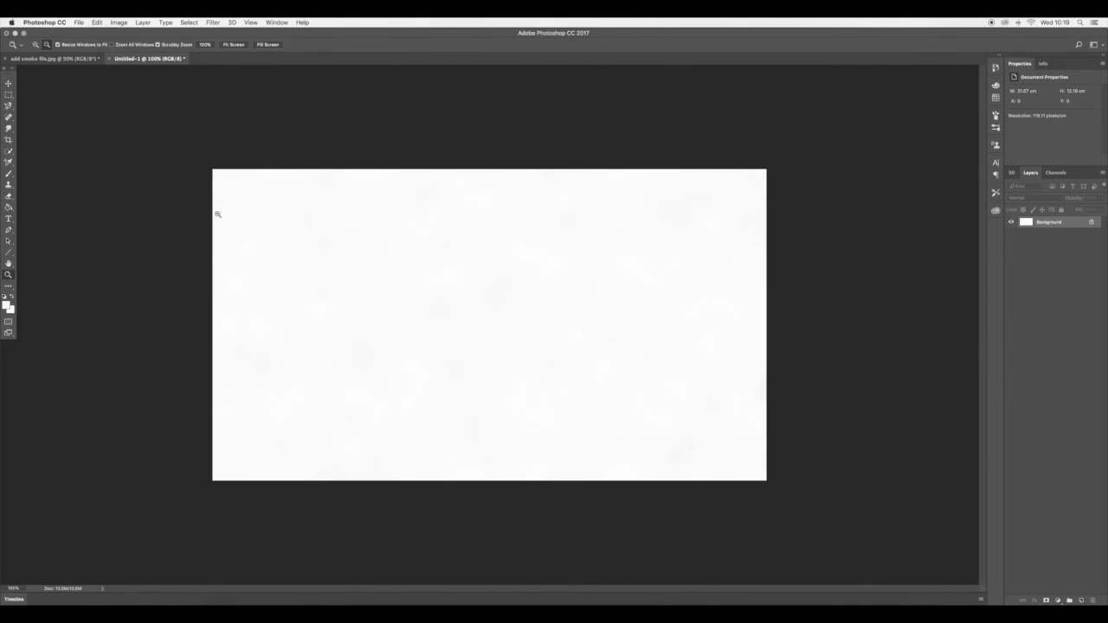
# Reset the foreground and background colours to black and white and render Clouds again on the Untitled-1 document
pyautogui.click(4, 296)
pyautogui.click(213, 23)
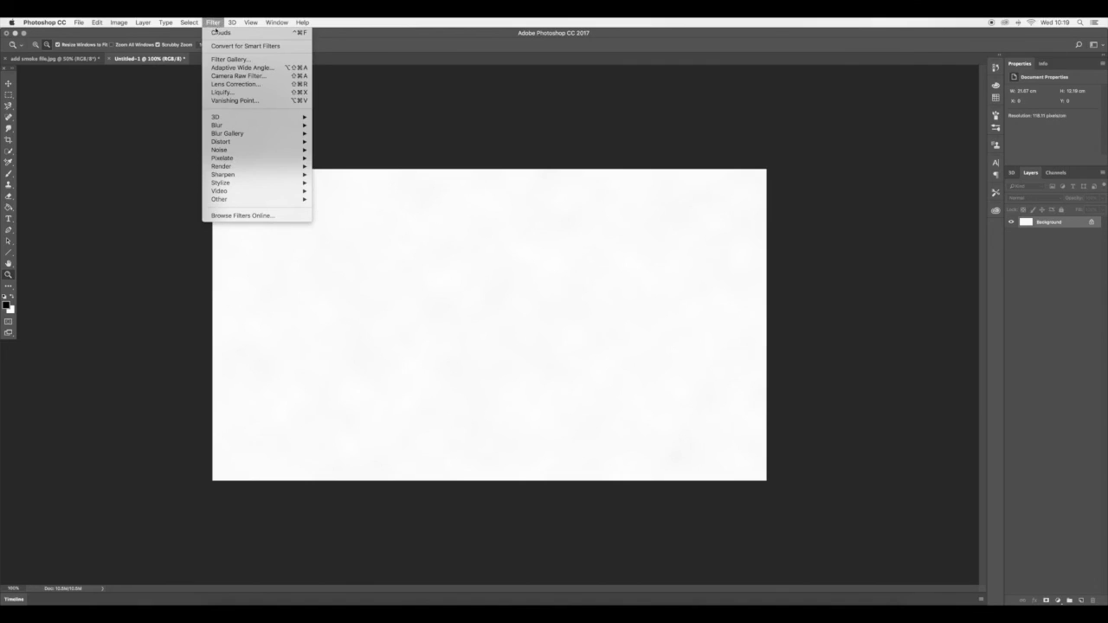
pyautogui.moveTo(276, 167)
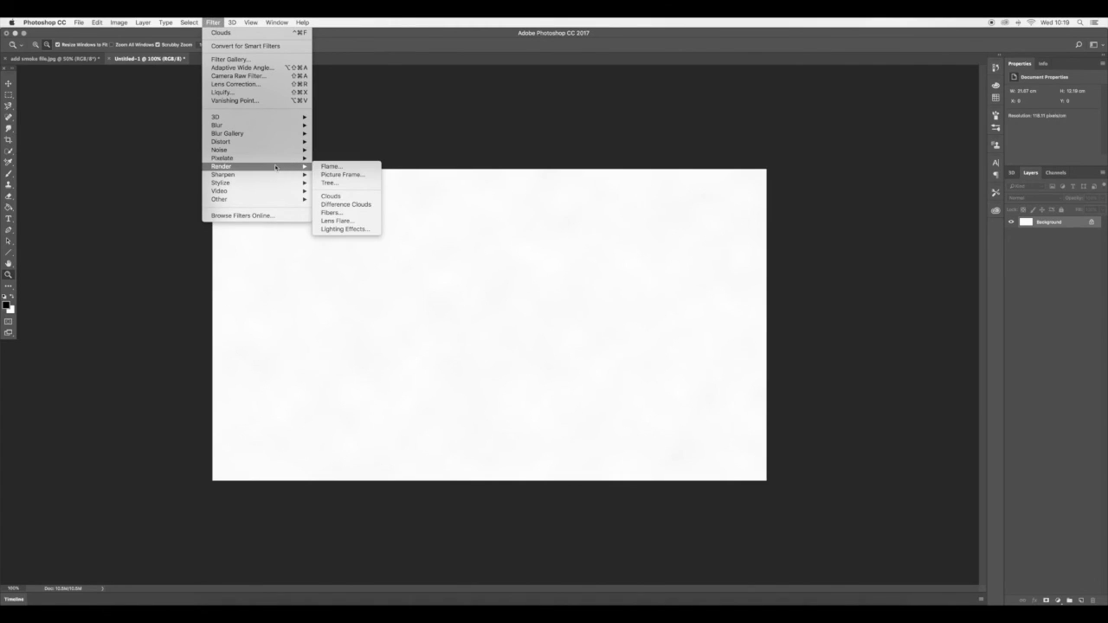
pyautogui.click(332, 198)
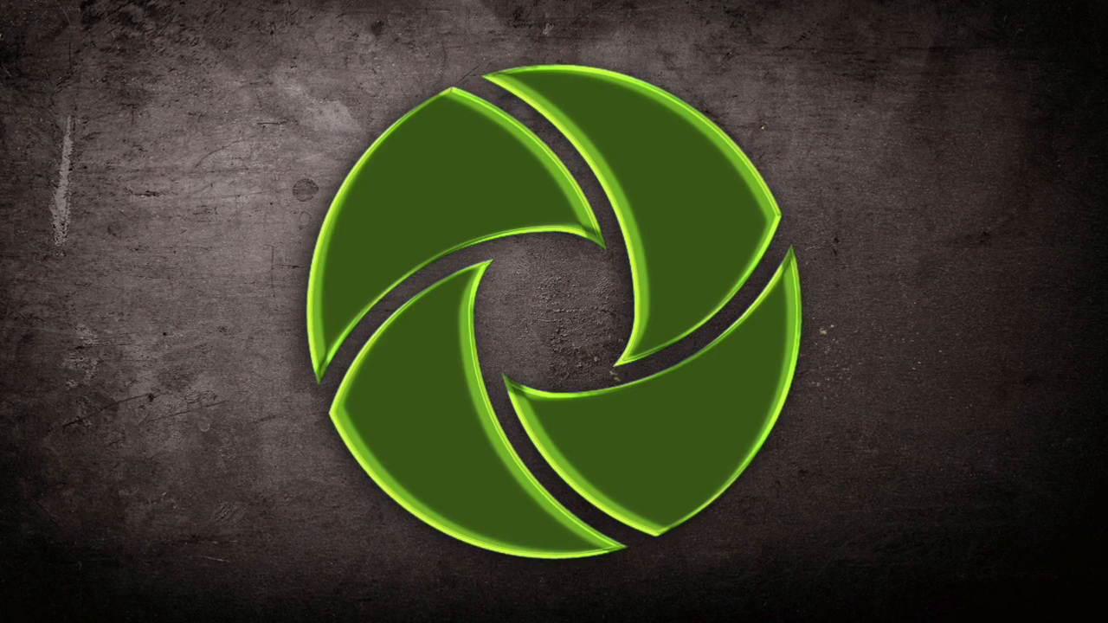